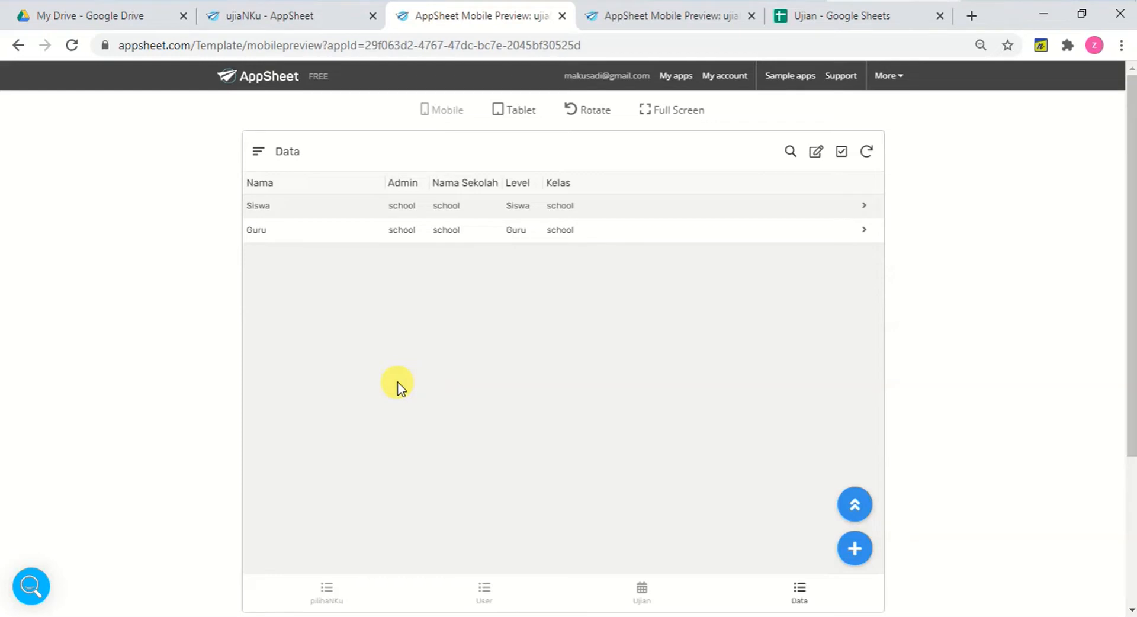
Switch to the Ujian spreadsheet to check the columns of its Data sheet, and return to the mobile app preview.
{"action": "left_click", "coordinate": [824, 23]}
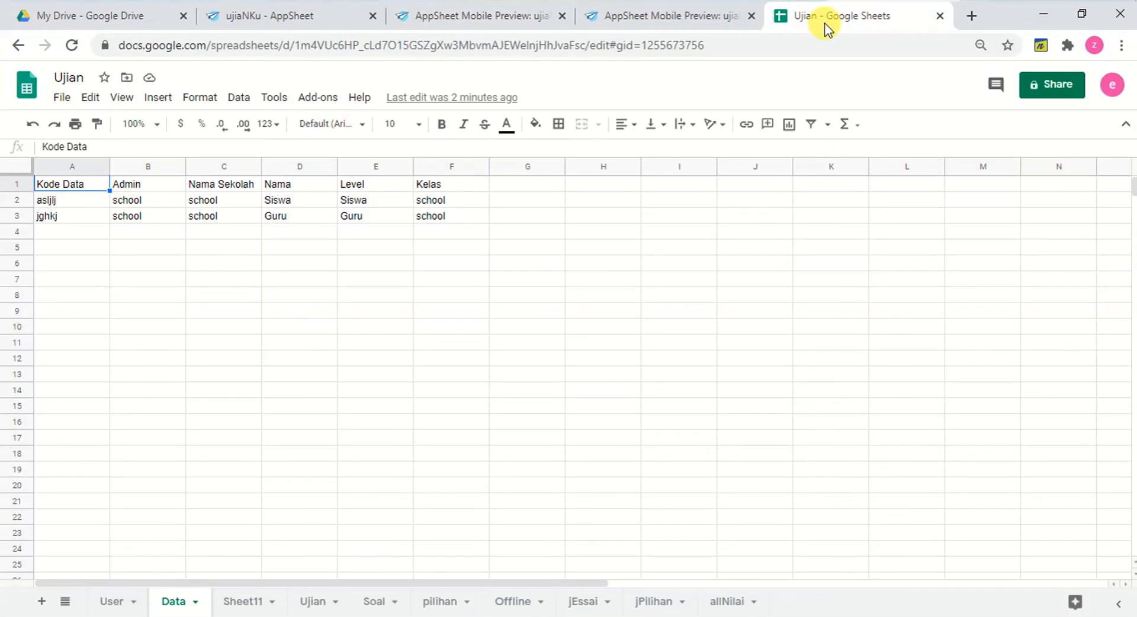
{"action": "left_click", "coordinate": [276, 331]}
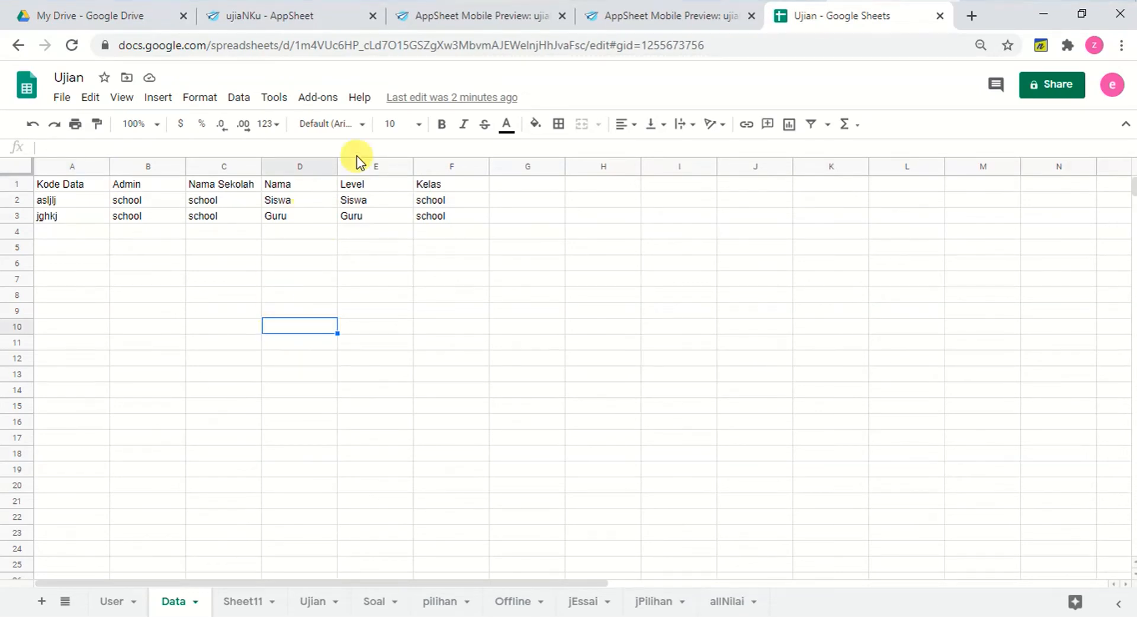
{"action": "left_click", "coordinate": [524, 18]}
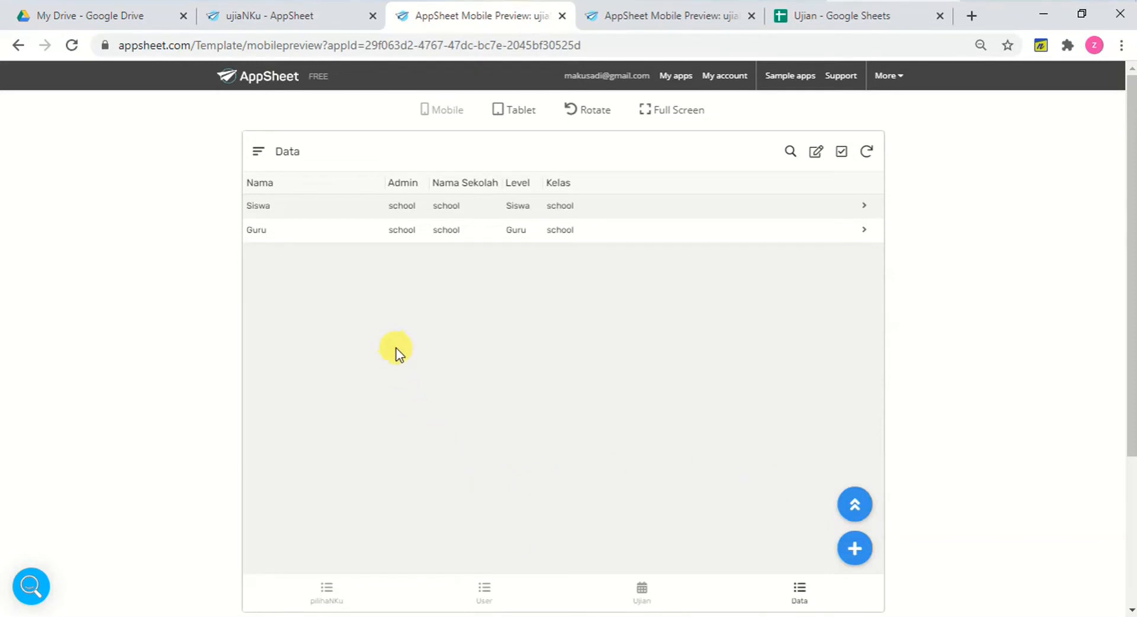
Switch to the ujiaNKu app editor and review the column definitions of the Data table through to the initial values.
{"action": "left_click", "coordinate": [311, 19]}
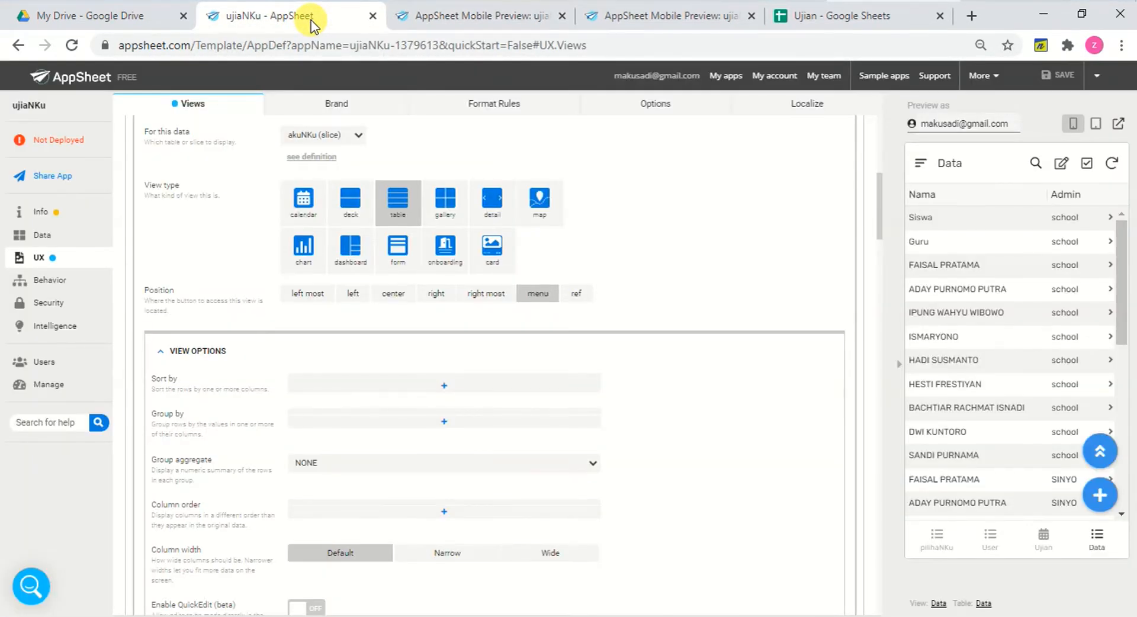
{"action": "left_click", "coordinate": [59, 245]}
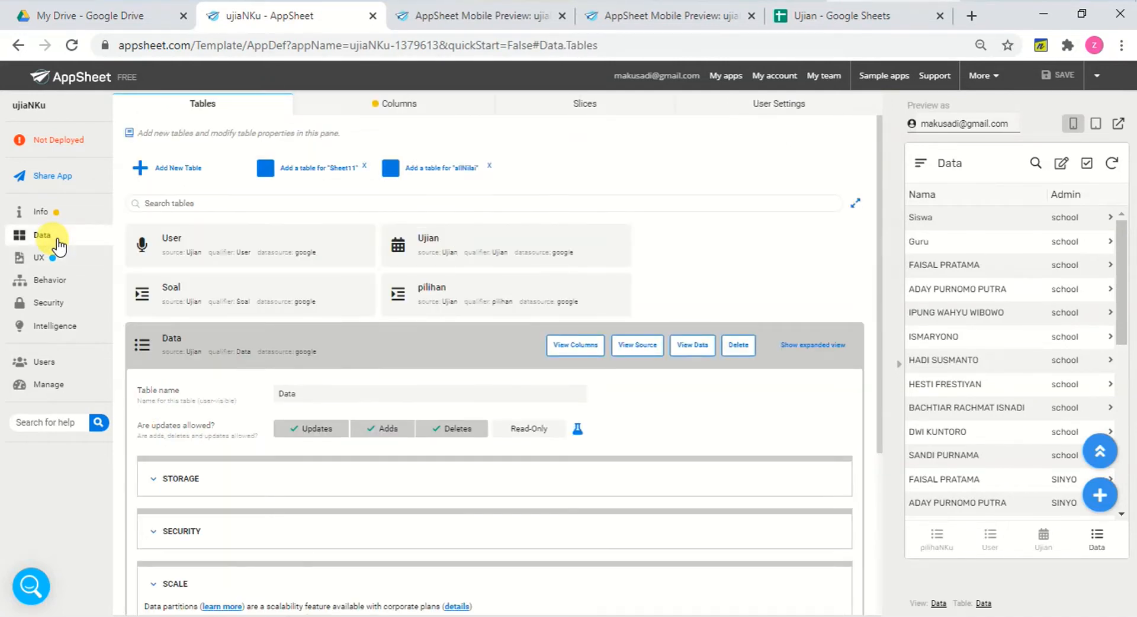
{"action": "left_click", "coordinate": [574, 344]}
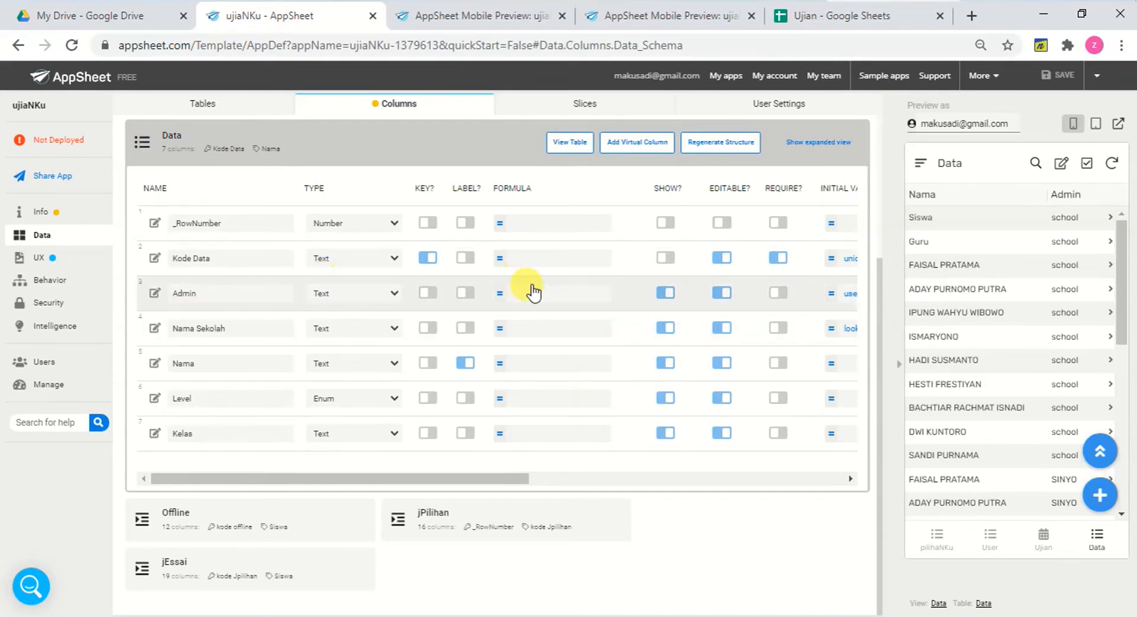
{"action": "left_click_drag", "start_coordinate": [464, 480], "coordinate": [379, 477]}
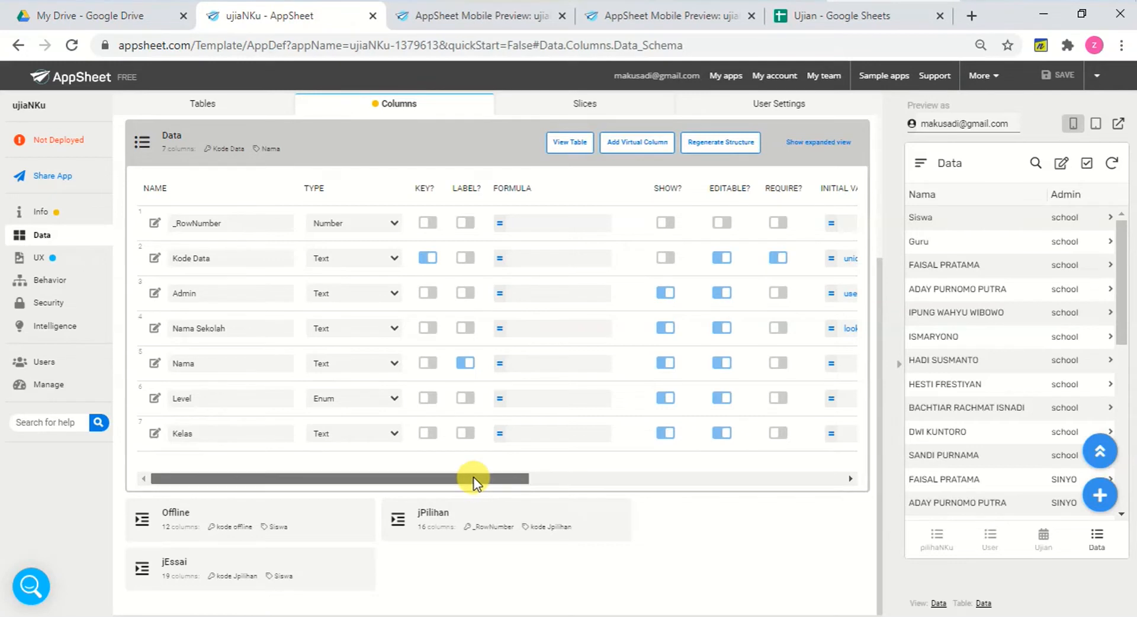
{"action": "left_click_drag", "start_coordinate": [472, 478], "coordinate": [583, 483]}
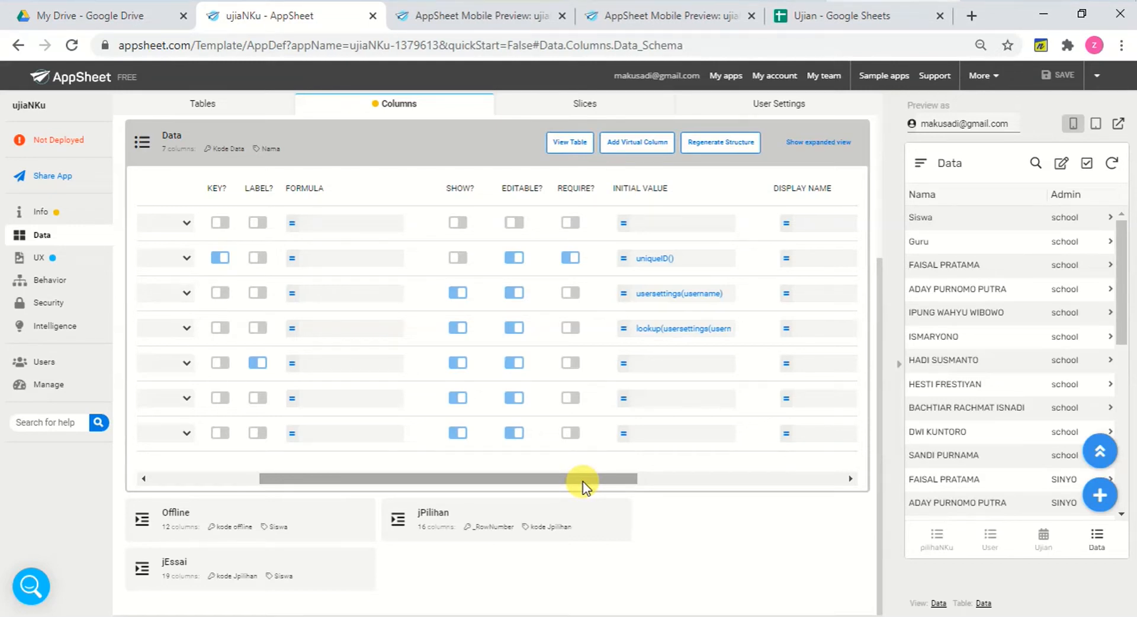
Inspect the initial value formulas of the Admin and Nama Sekolah columns, leaving both without changes.
{"action": "left_click", "coordinate": [685, 296]}
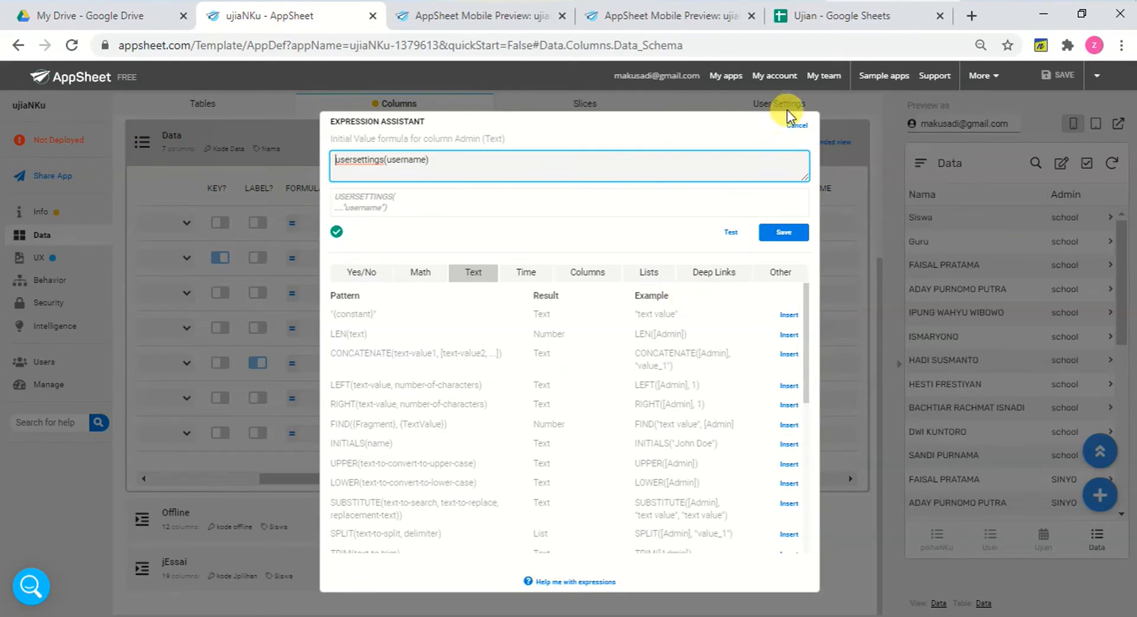
{"action": "left_click", "coordinate": [800, 125]}
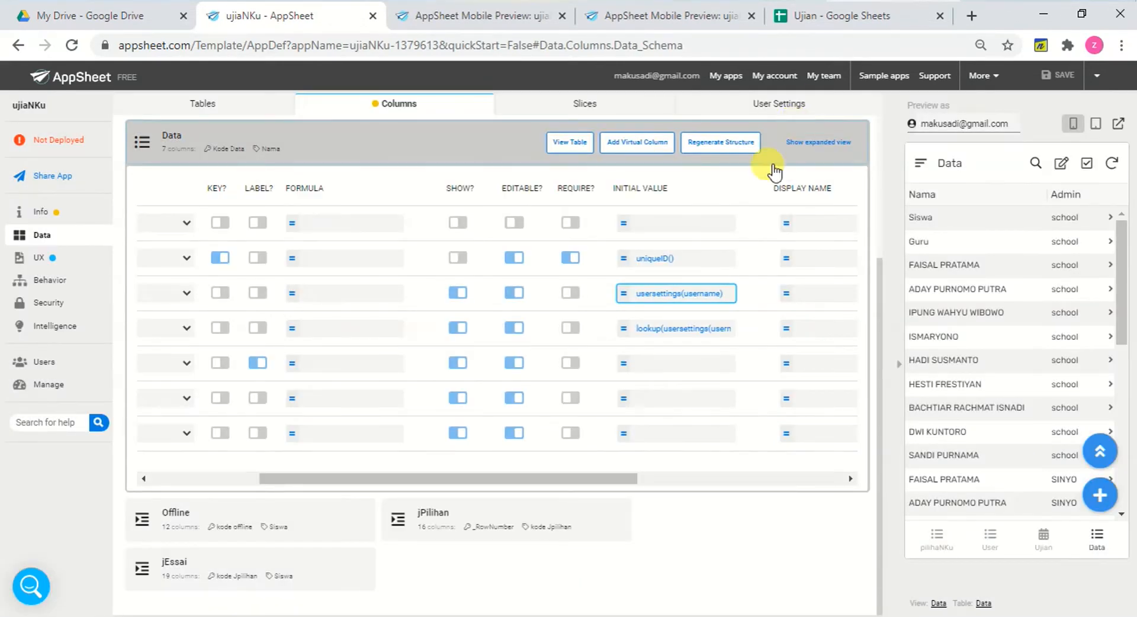
{"action": "left_click", "coordinate": [703, 328]}
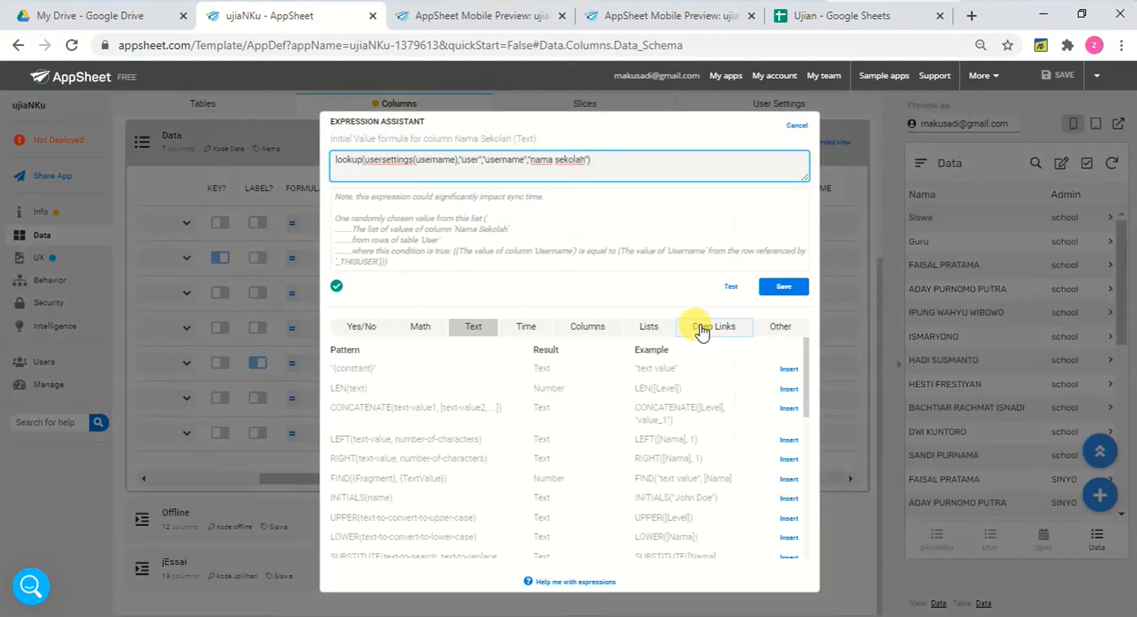
{"action": "left_click", "coordinate": [797, 125]}
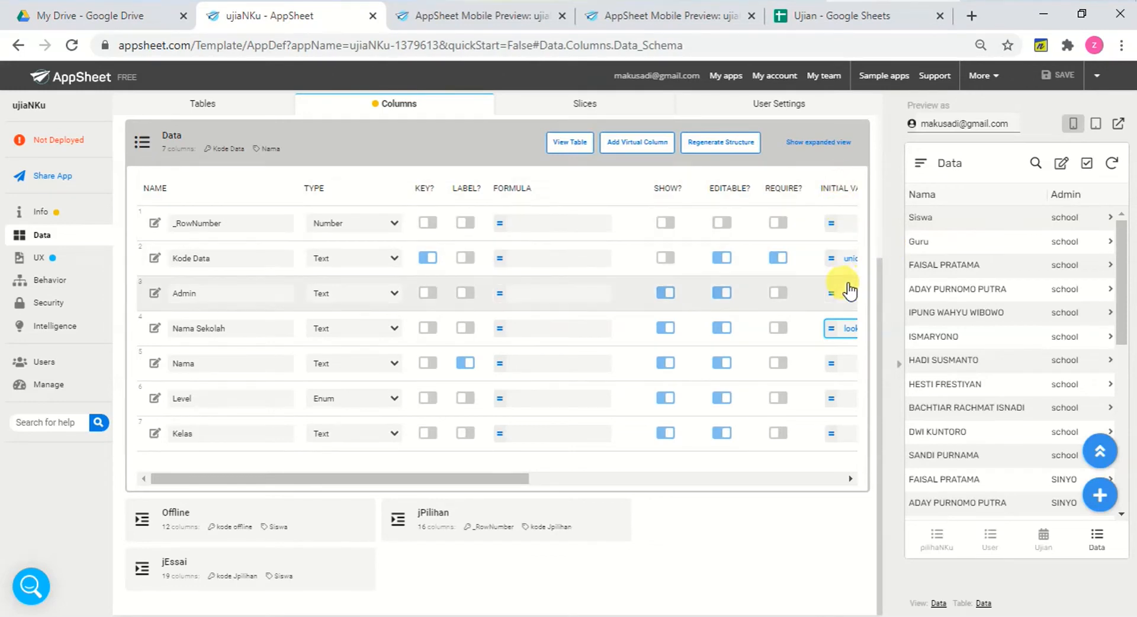
Open the Data table's Upload Data action and select "App: import a CSV file for this view" as its type.
{"action": "left_click", "coordinate": [62, 287]}
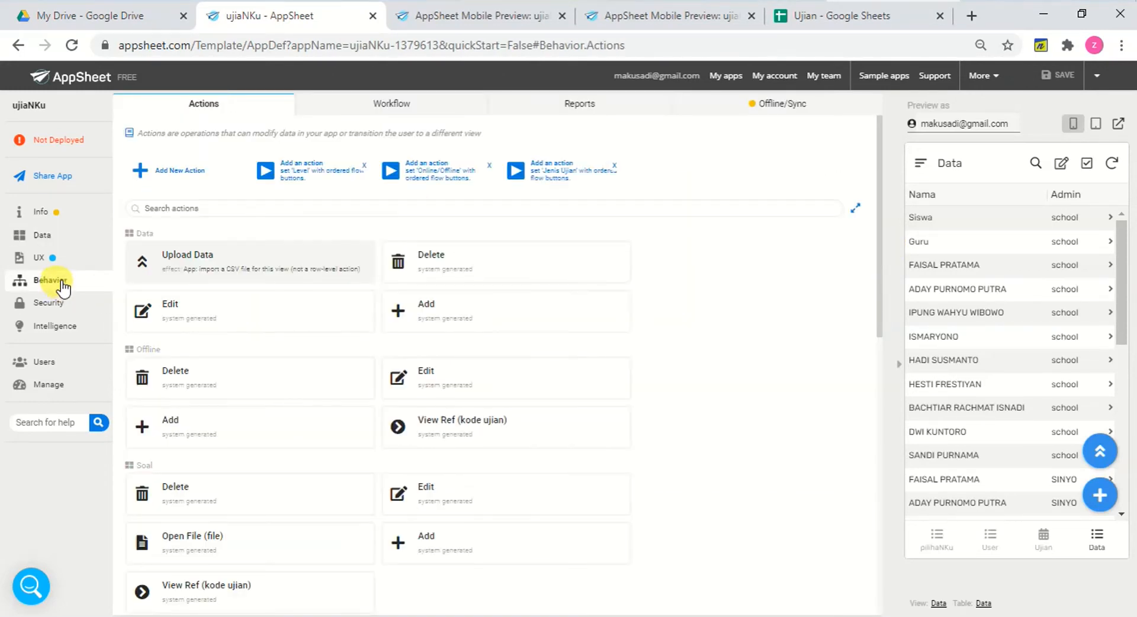
{"action": "left_click", "coordinate": [249, 263]}
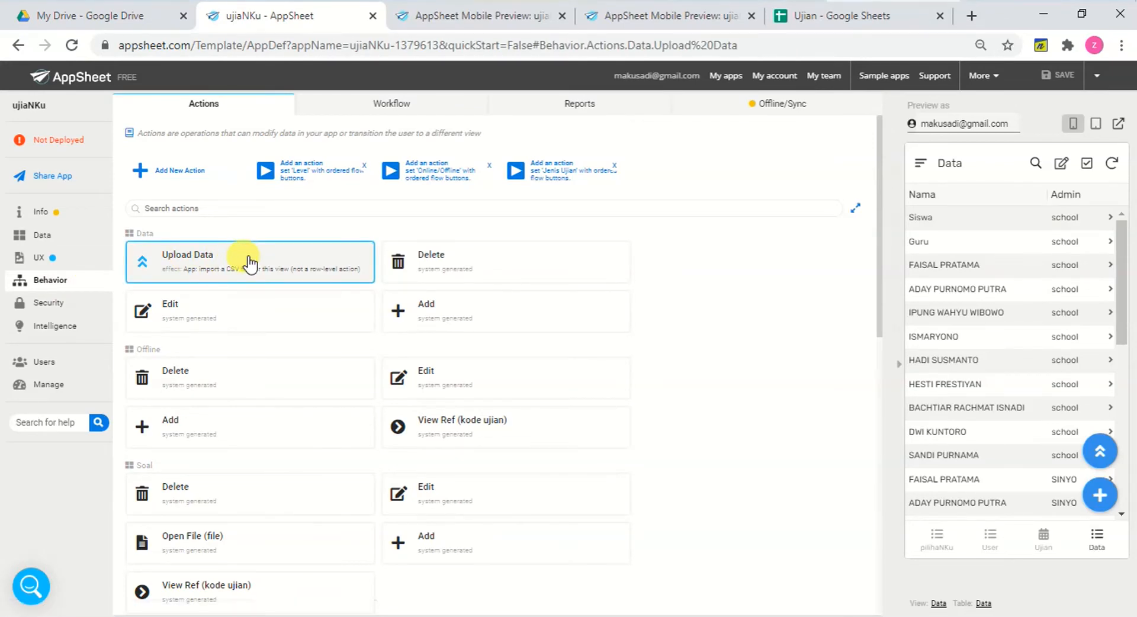
{"action": "left_click", "coordinate": [248, 260]}
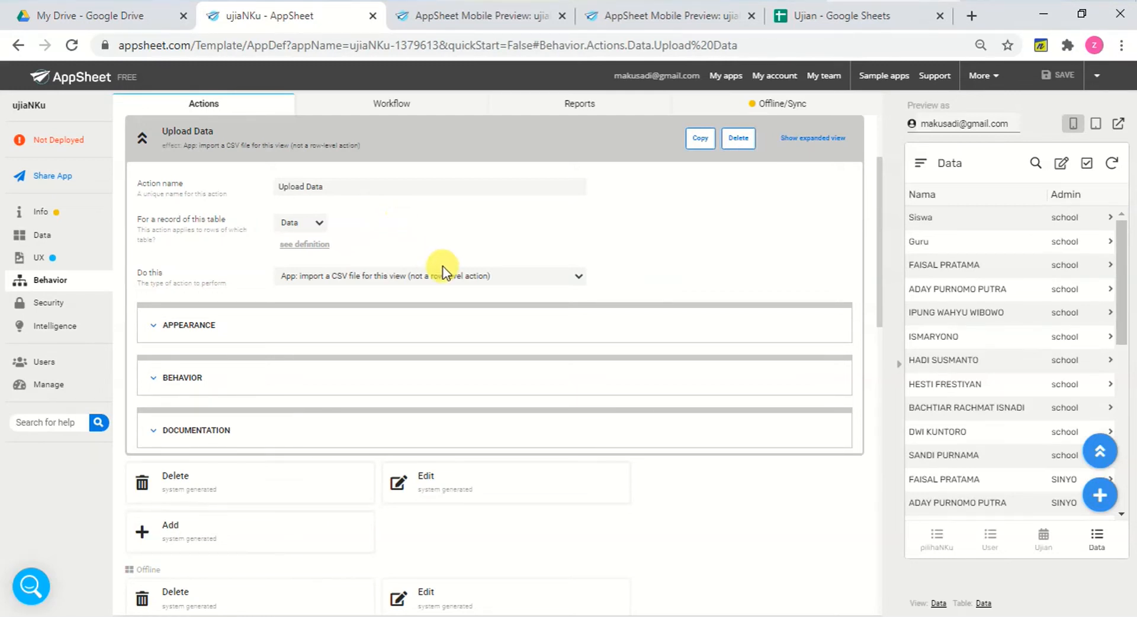
{"action": "left_click", "coordinate": [524, 283]}
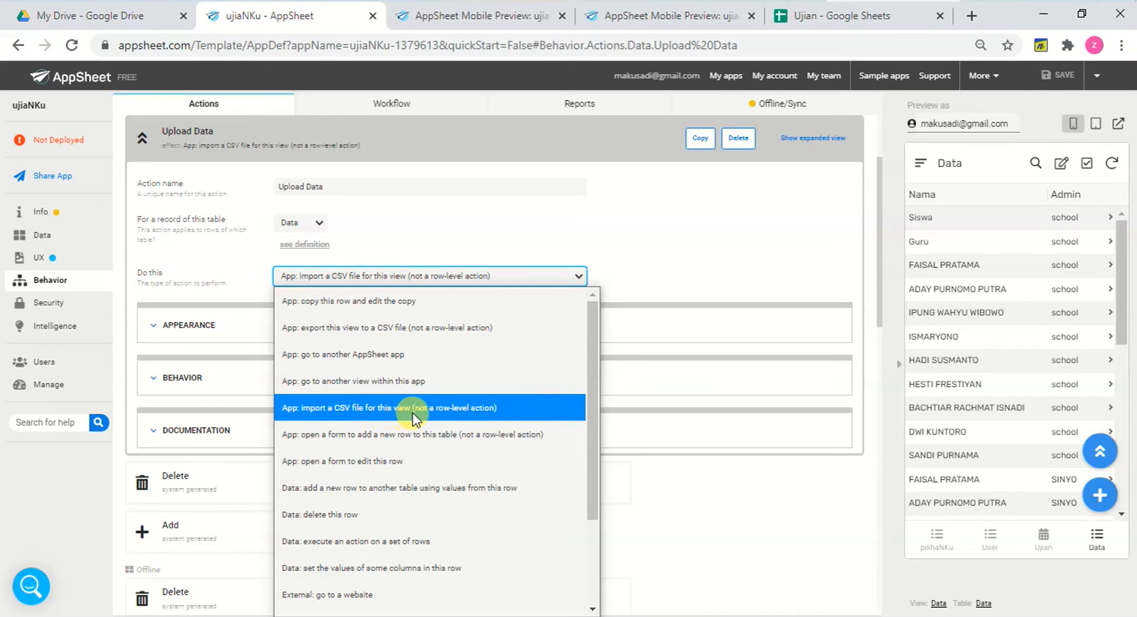
{"action": "left_click", "coordinate": [474, 410]}
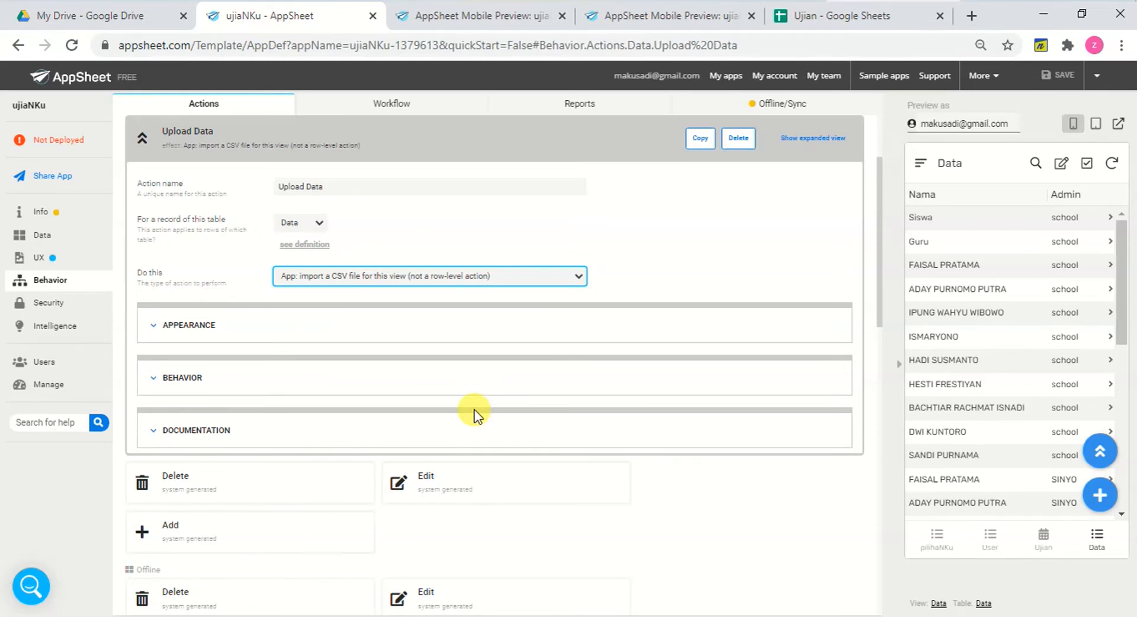
Examine the appearance settings of the Upload Data action, including its display name, icon and prominence.
{"action": "left_click", "coordinate": [241, 330]}
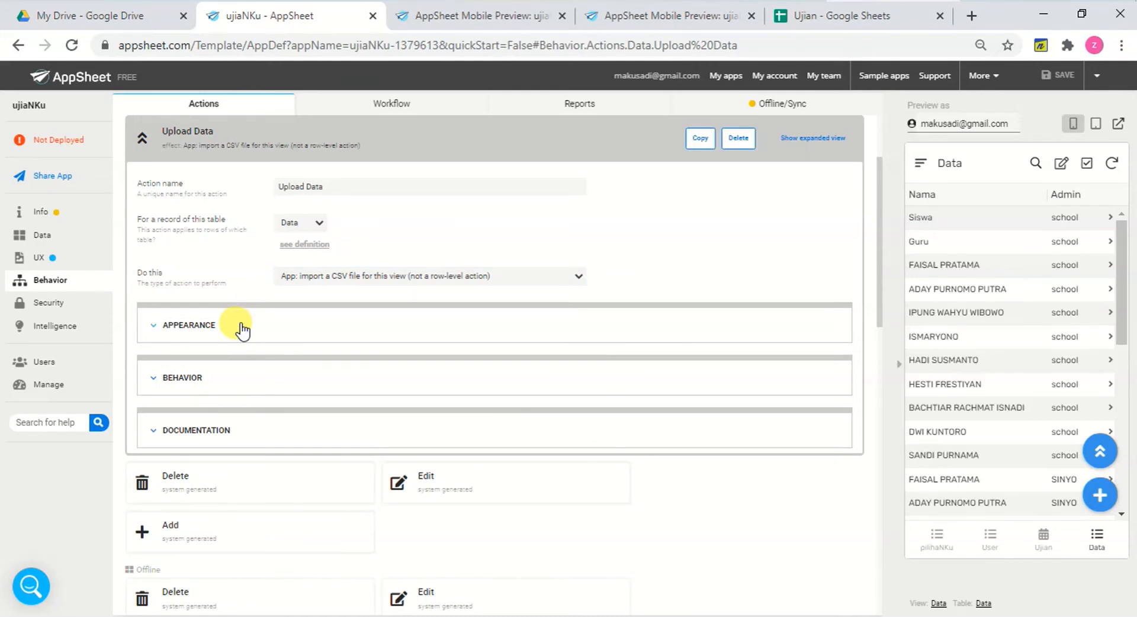
{"action": "left_click", "coordinate": [241, 328]}
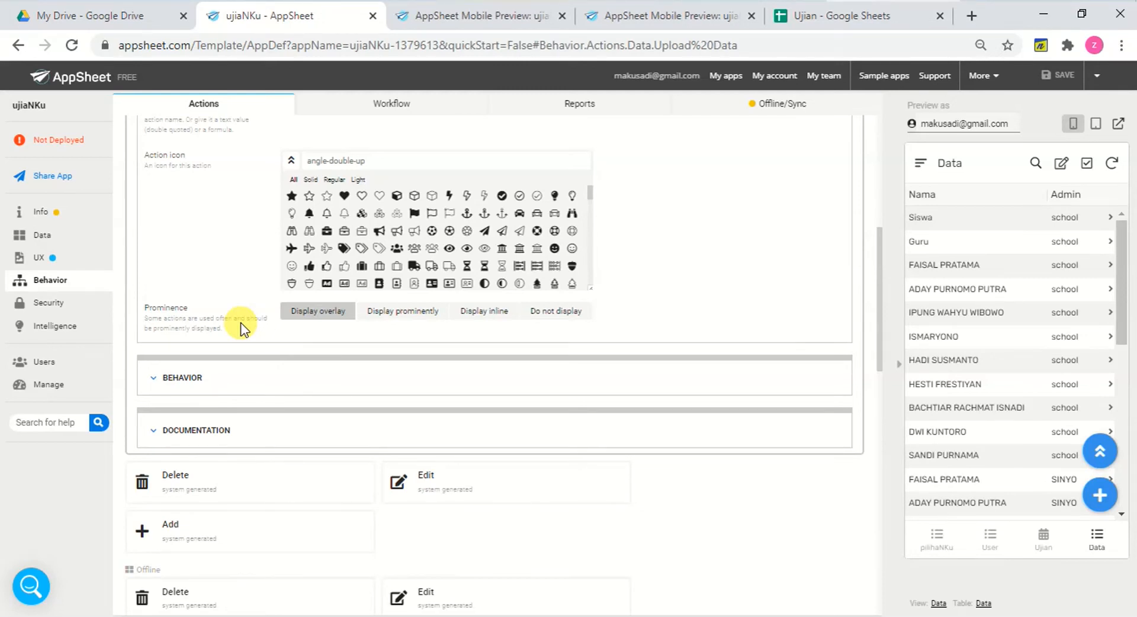
{"action": "left_click", "coordinate": [484, 283]}
{"action": "scroll", "coordinate": [487, 284], "scroll_direction": "up", "scroll_amount": 4}
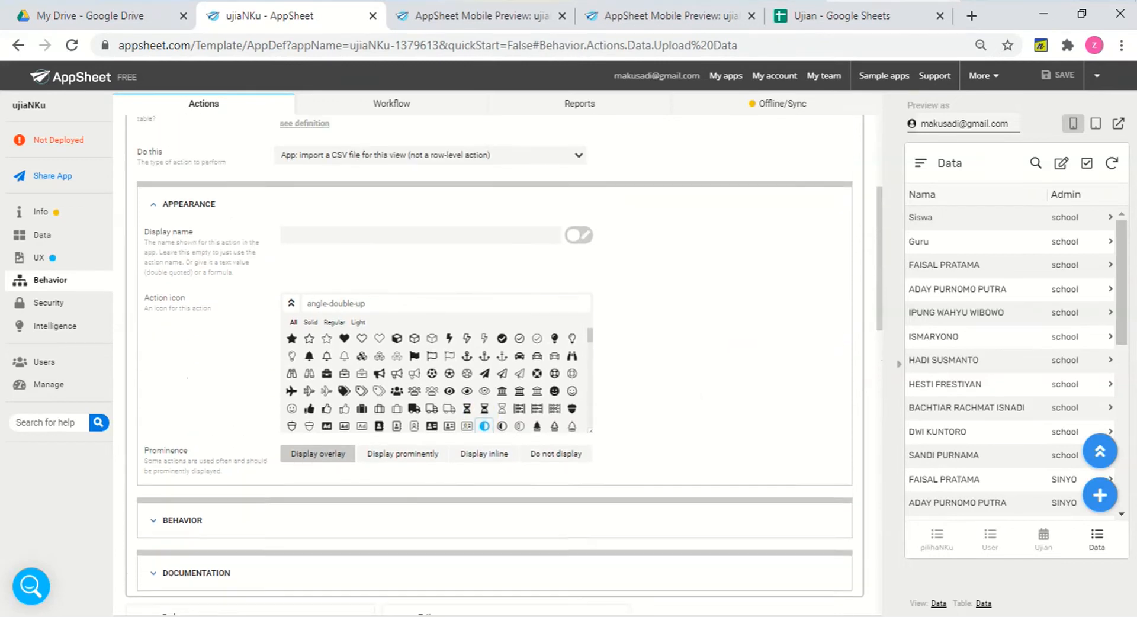
{"action": "scroll", "coordinate": [495, 364], "scroll_direction": "up", "scroll_amount": 1}
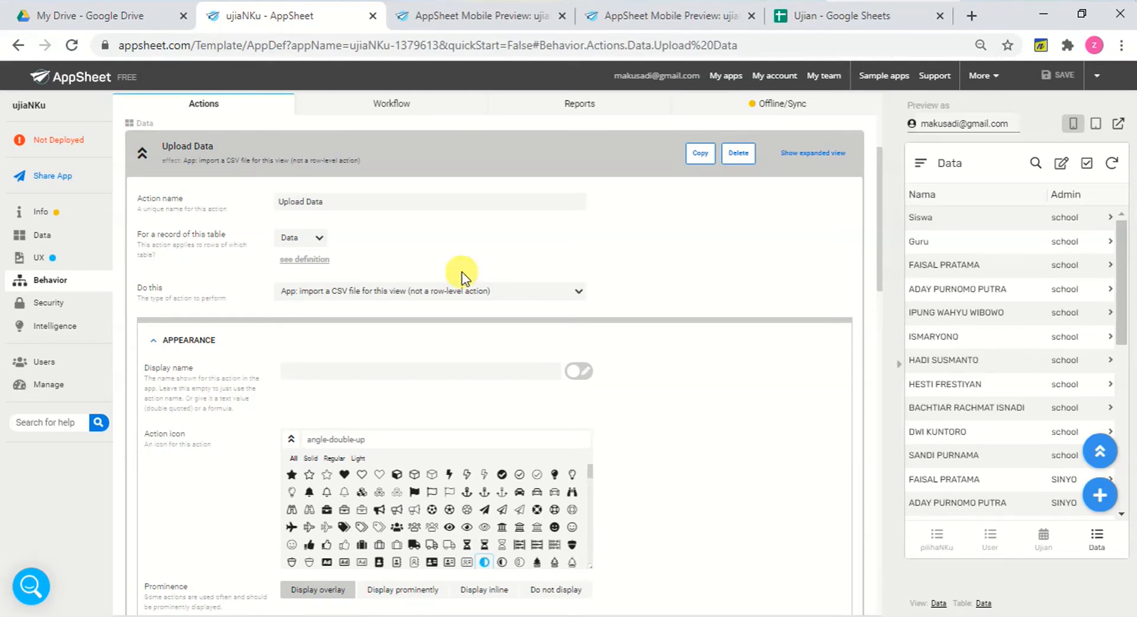
Switch to the csv tuna workbook in Excel and compare its columns with the header row of the Ujian spreadsheet's Data sheet.
{"action": "key", "text": "alt+Tab"}
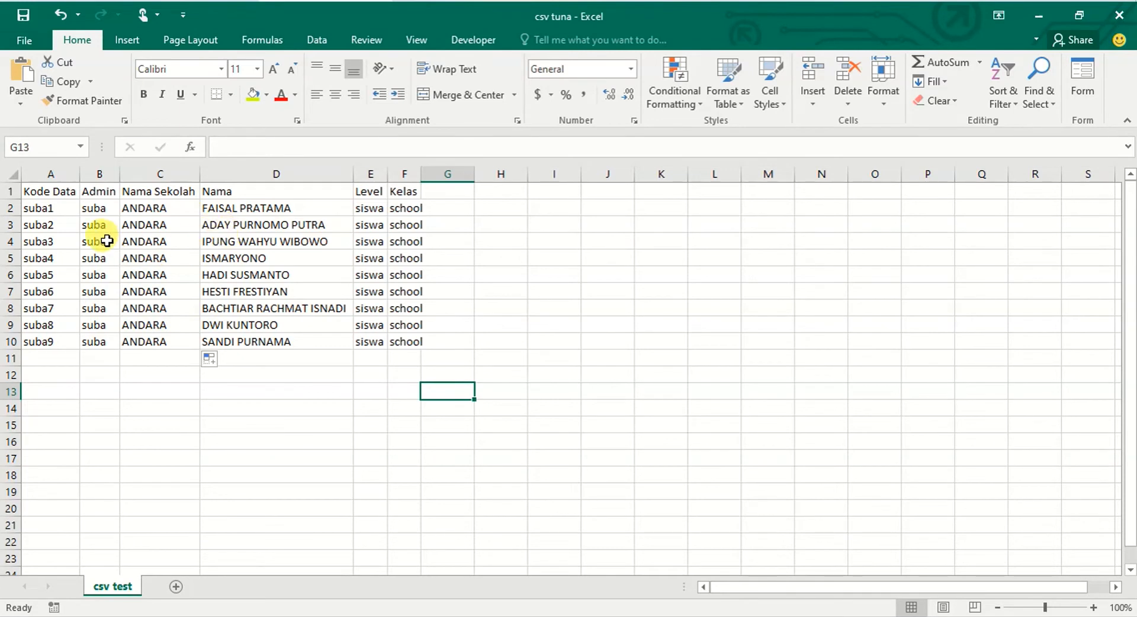
{"action": "left_click_drag", "start_coordinate": [44, 191], "coordinate": [385, 346]}
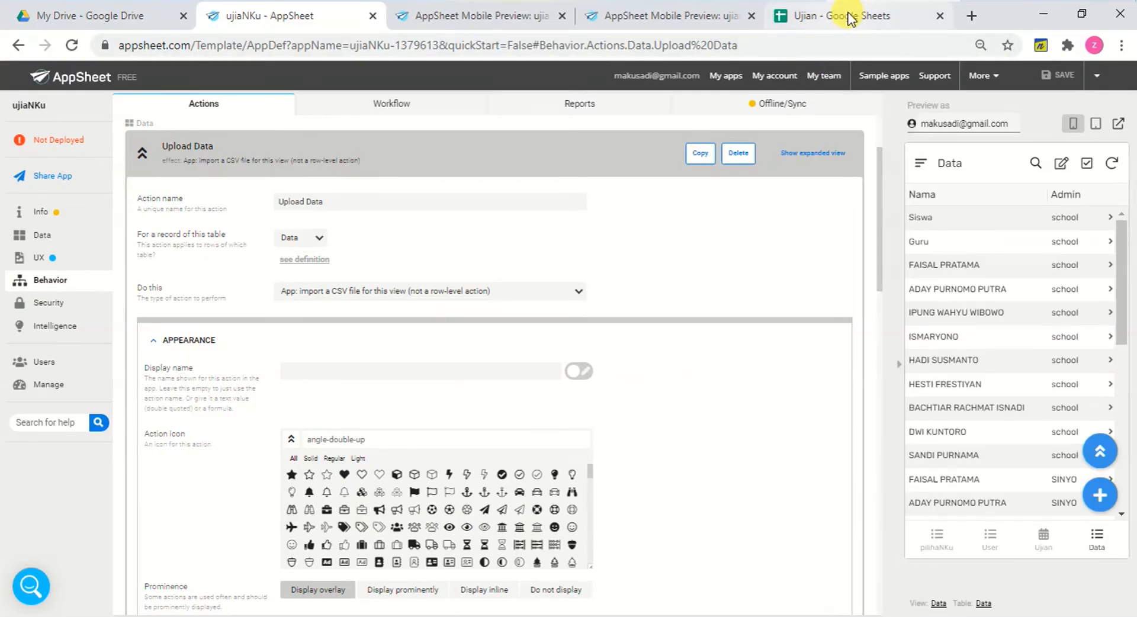
{"action": "left_click", "coordinate": [847, 18]}
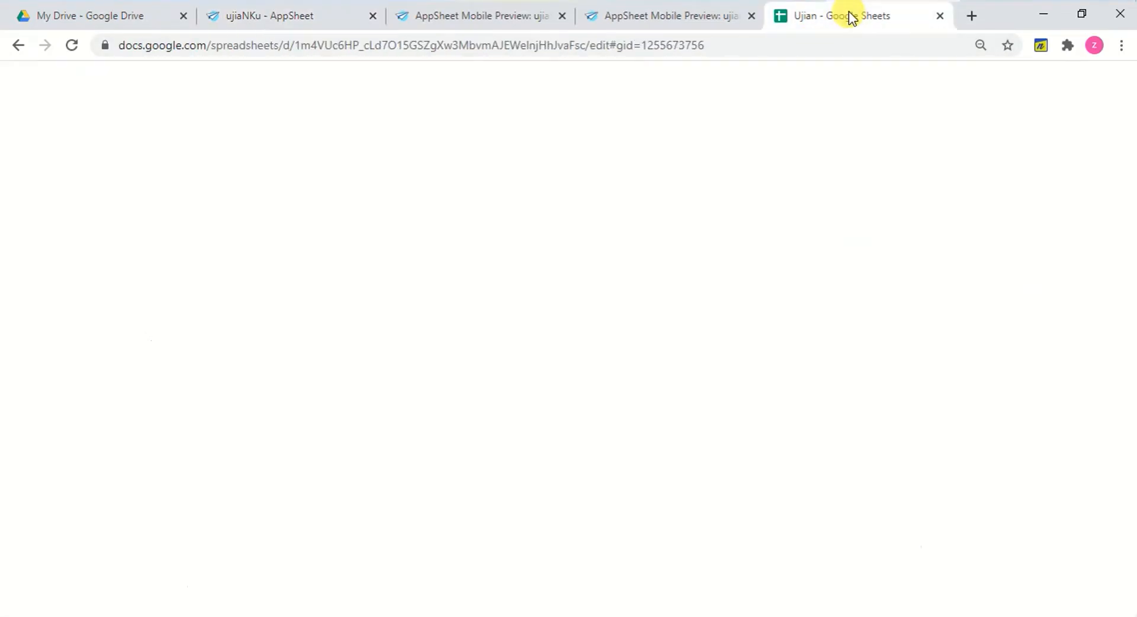
{"action": "left_click", "coordinate": [199, 219]}
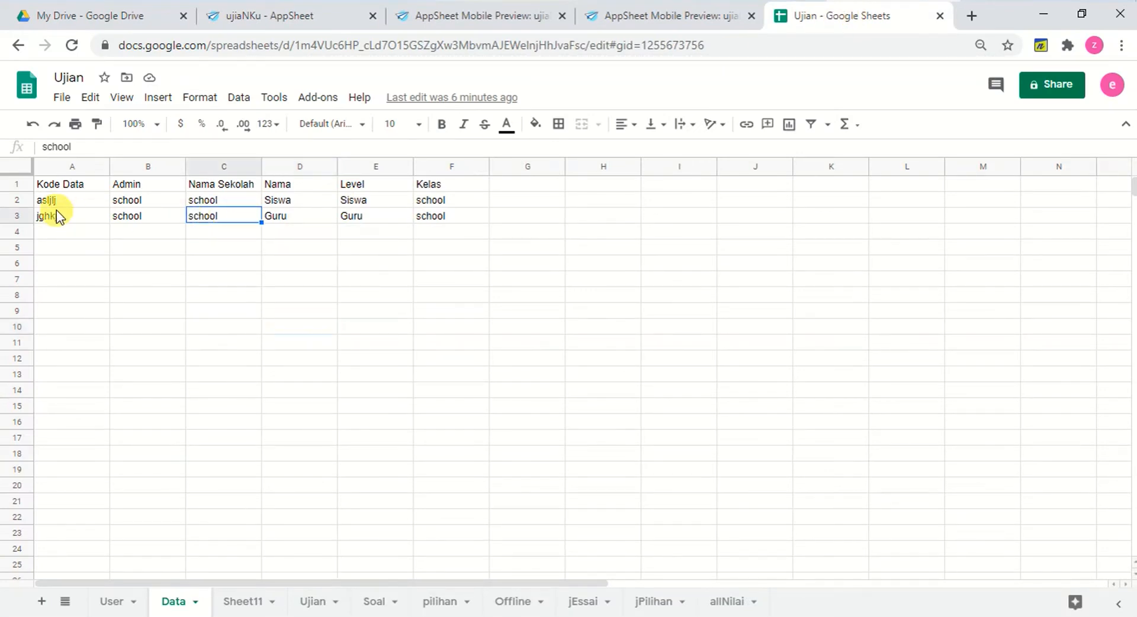
{"action": "left_click", "coordinate": [64, 188]}
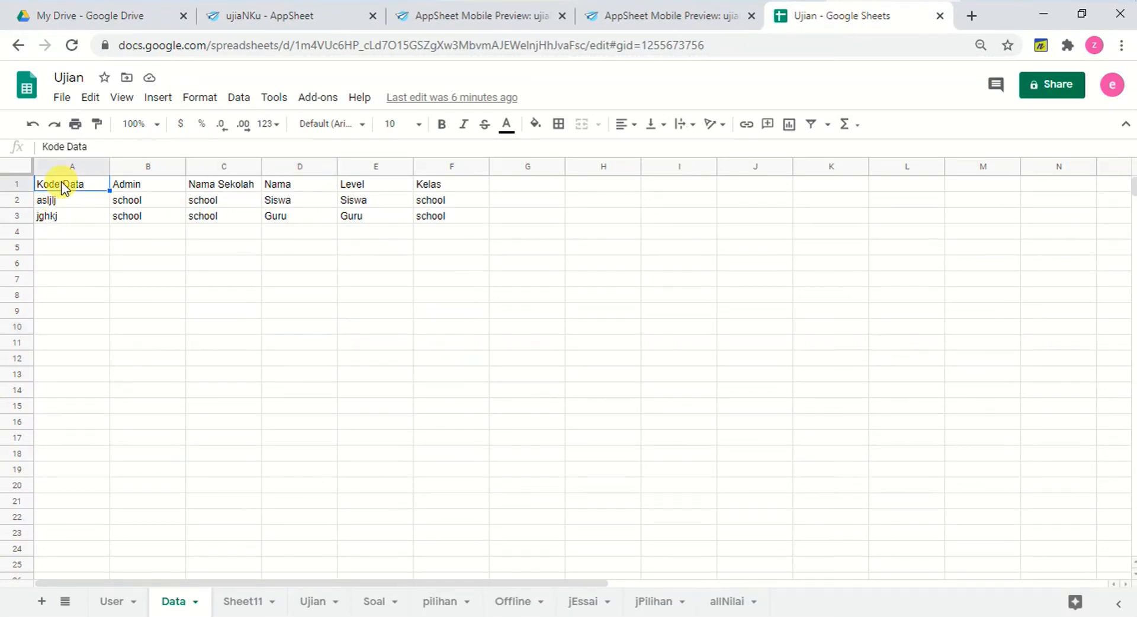
{"action": "key", "text": "Right"}
{"action": "key", "text": "Right"}
{"action": "key", "text": "Right"}
{"action": "key", "text": "Right"}
{"action": "key", "text": "Right"}
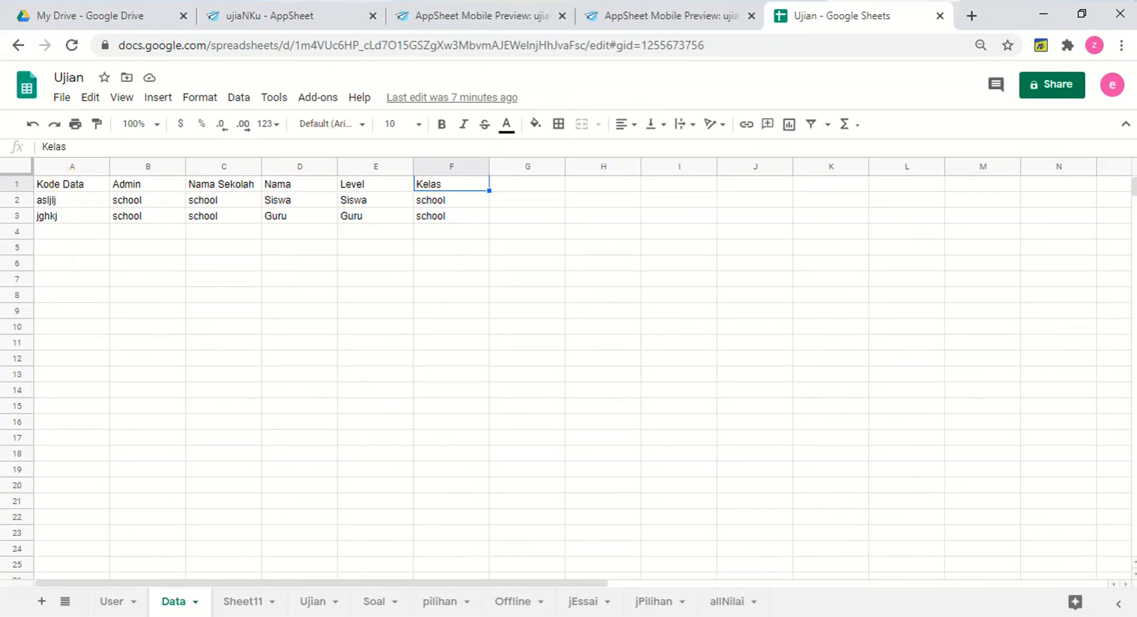
Switch to Excel and save the csv tuna workbook in the DD folder as "csv andara" in CSV (MS-DOS) format.
{"action": "left_click", "coordinate": [325, 2]}
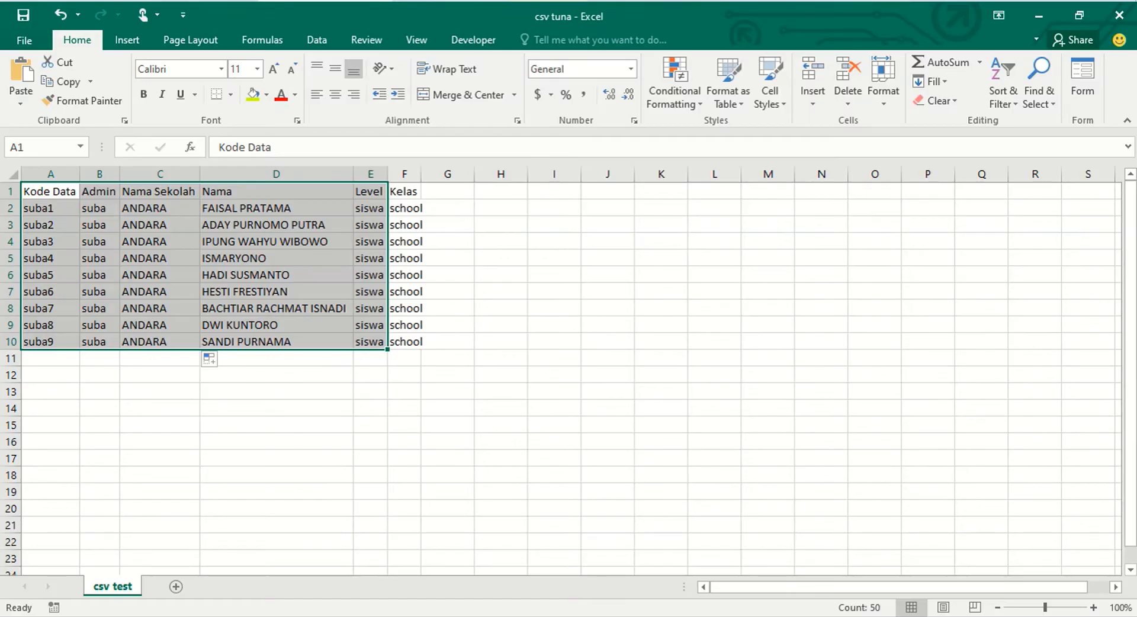
{"action": "left_click", "coordinate": [218, 312]}
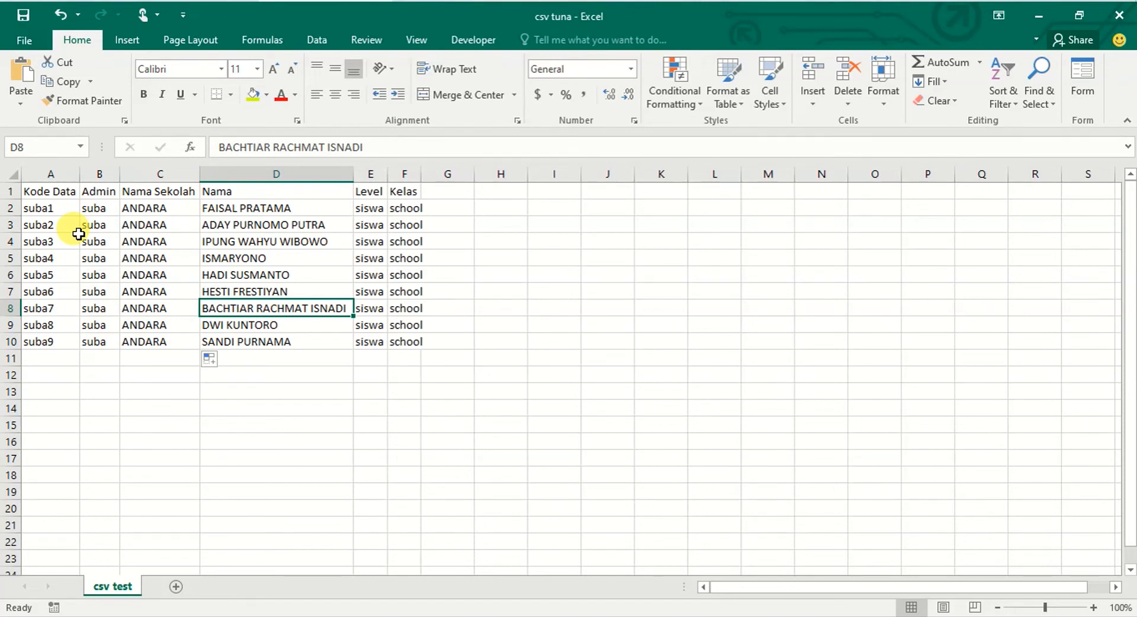
{"action": "left_click", "coordinate": [27, 42]}
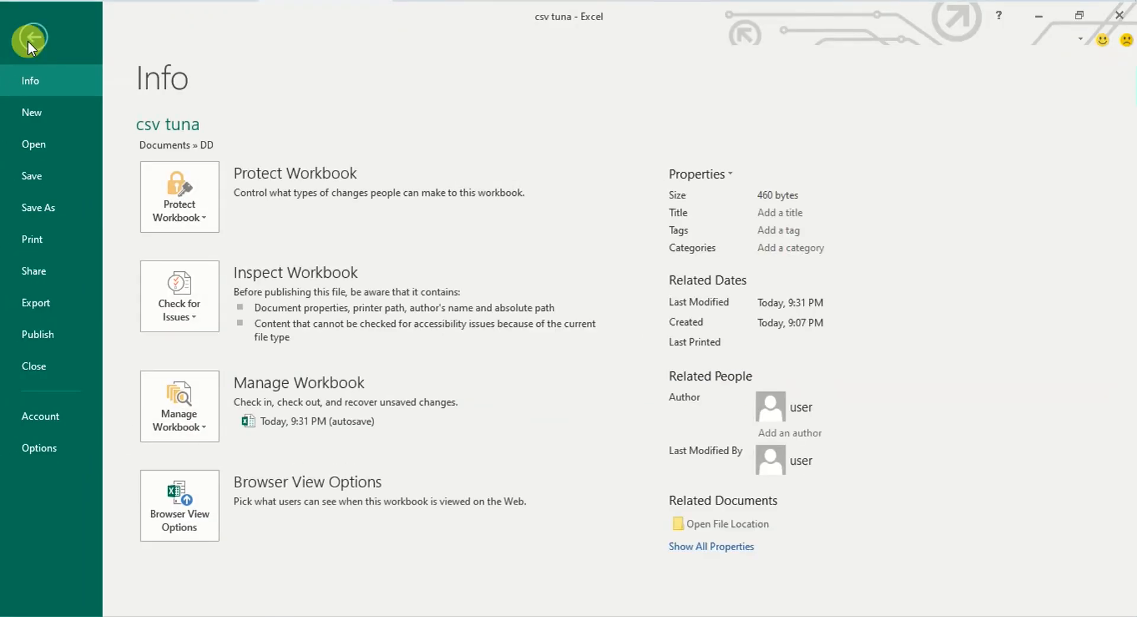
{"action": "left_click", "coordinate": [59, 208]}
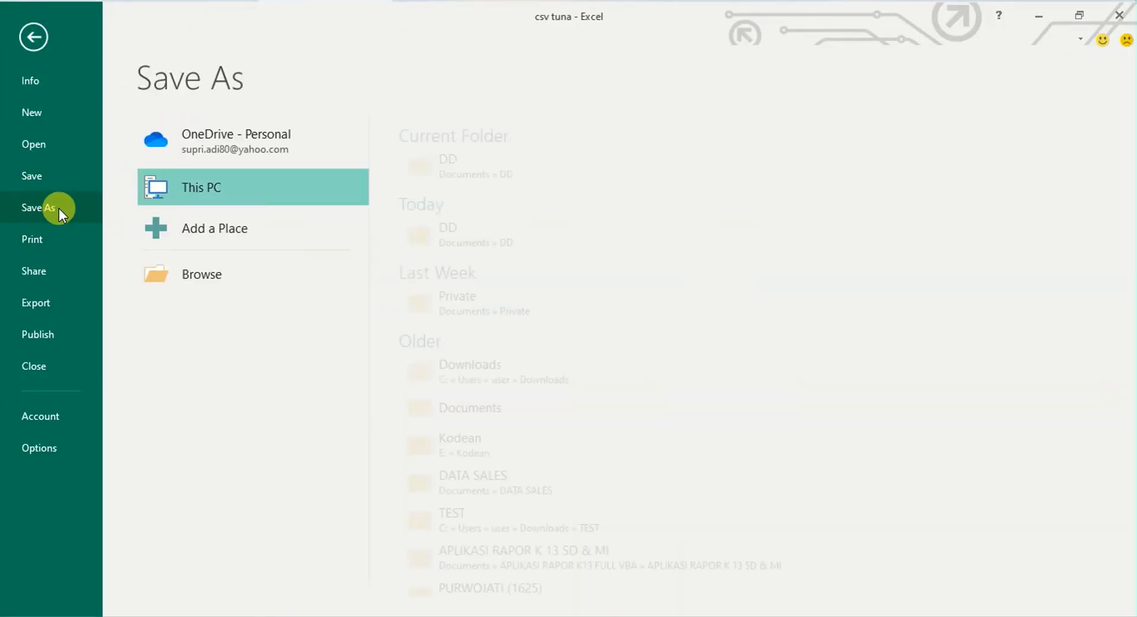
{"action": "left_click", "coordinate": [532, 177]}
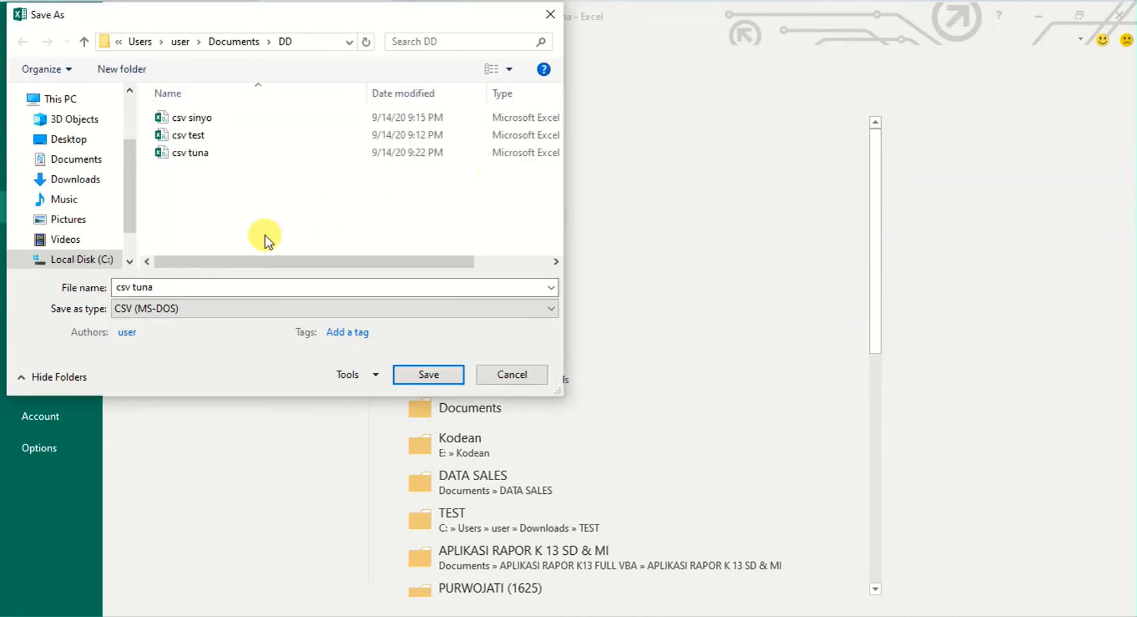
{"action": "double_click", "coordinate": [148, 288]}
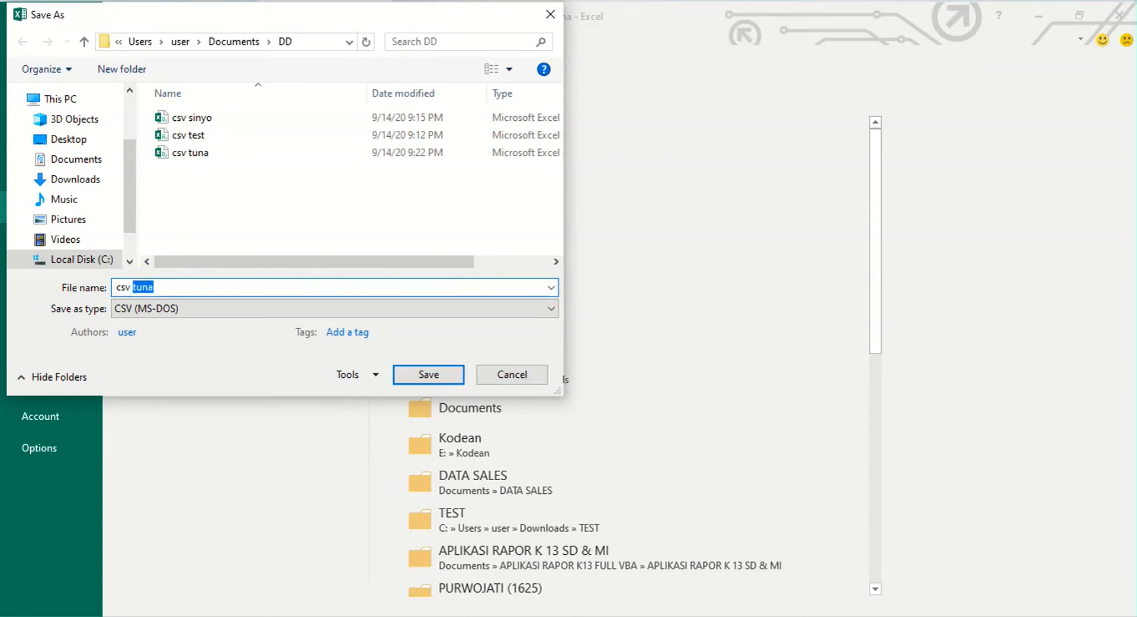
{"action": "type", "text": "andara"}
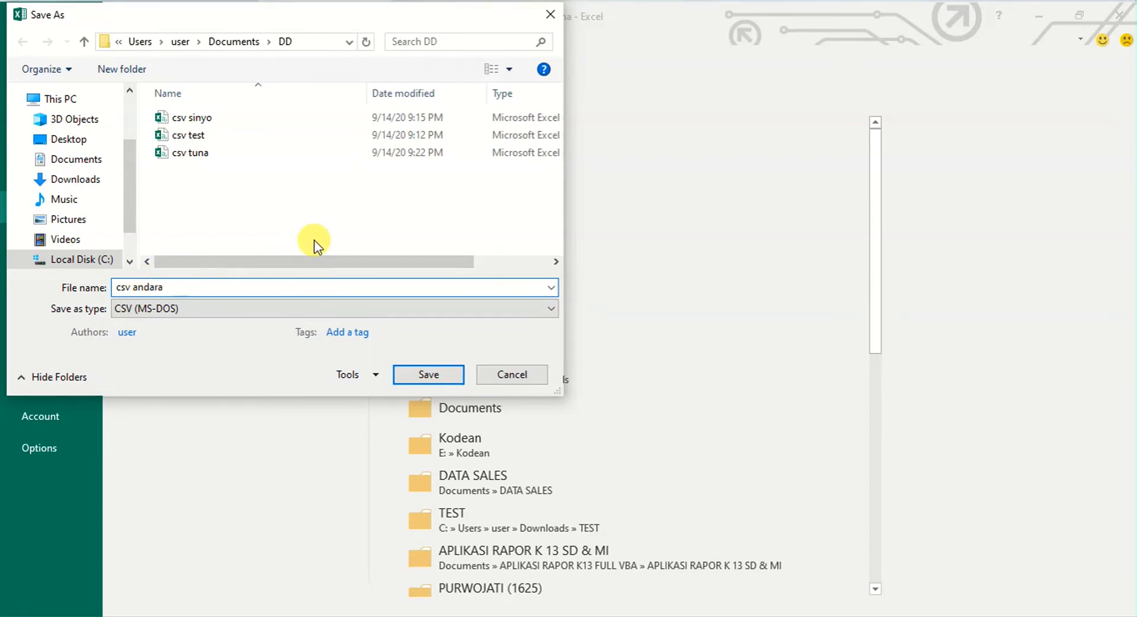
{"action": "left_click", "coordinate": [305, 306]}
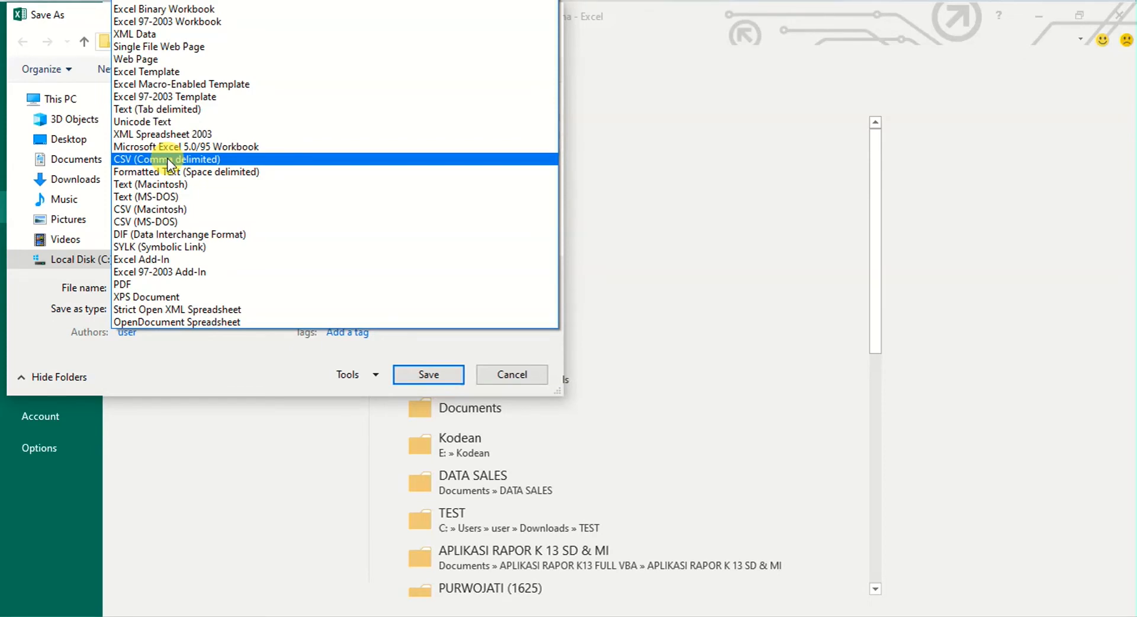
{"action": "left_click", "coordinate": [161, 221]}
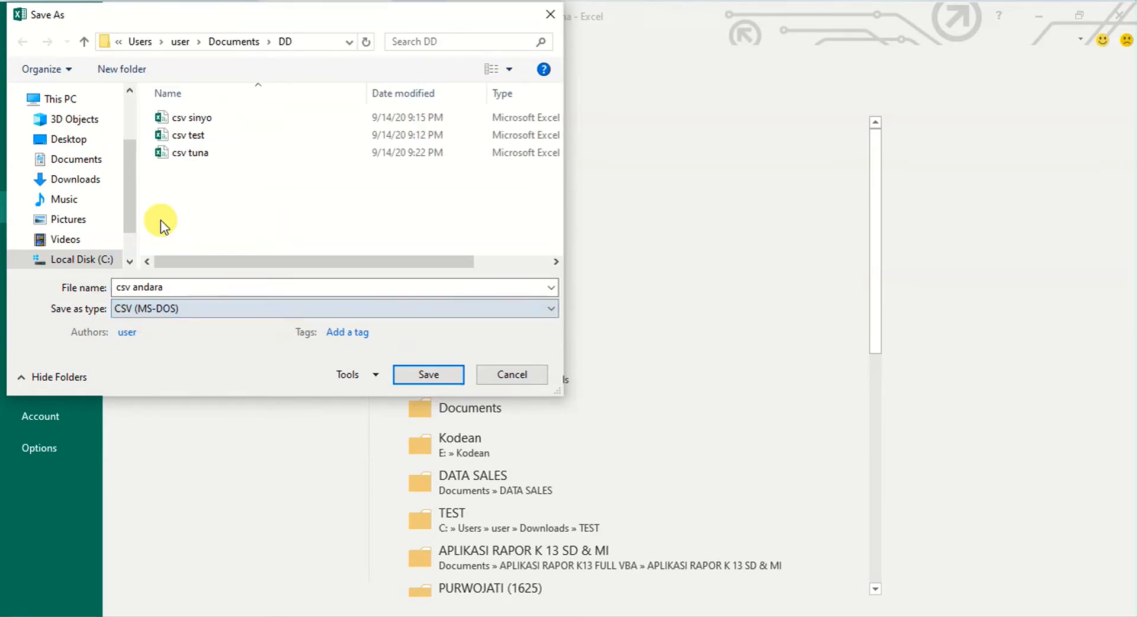
{"action": "left_click", "coordinate": [438, 377]}
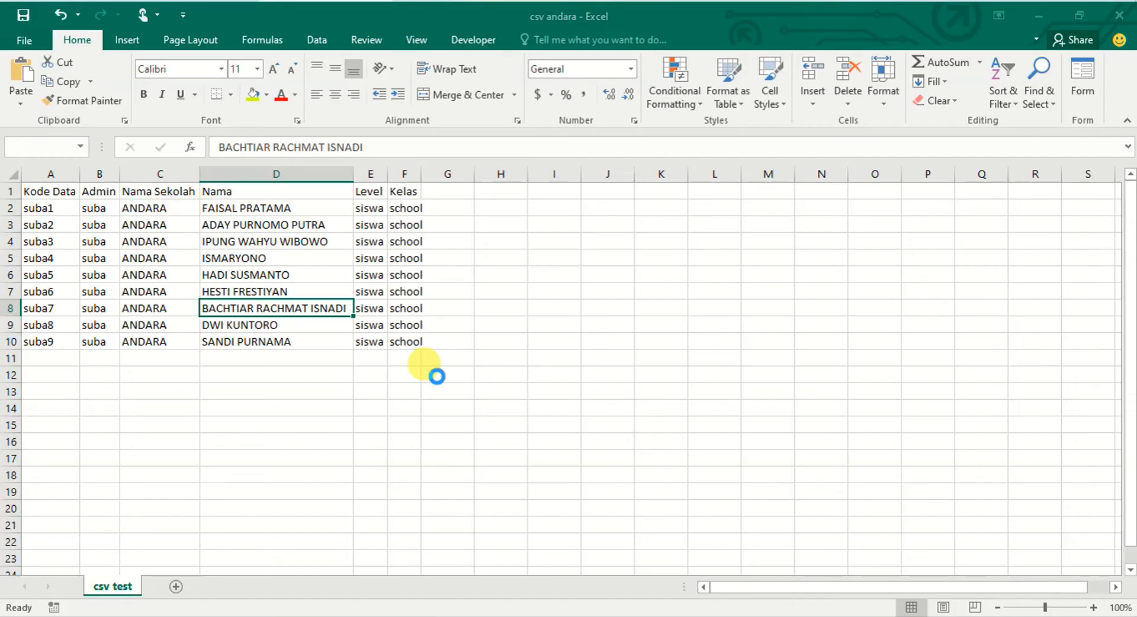
{"action": "left_click", "coordinate": [507, 370]}
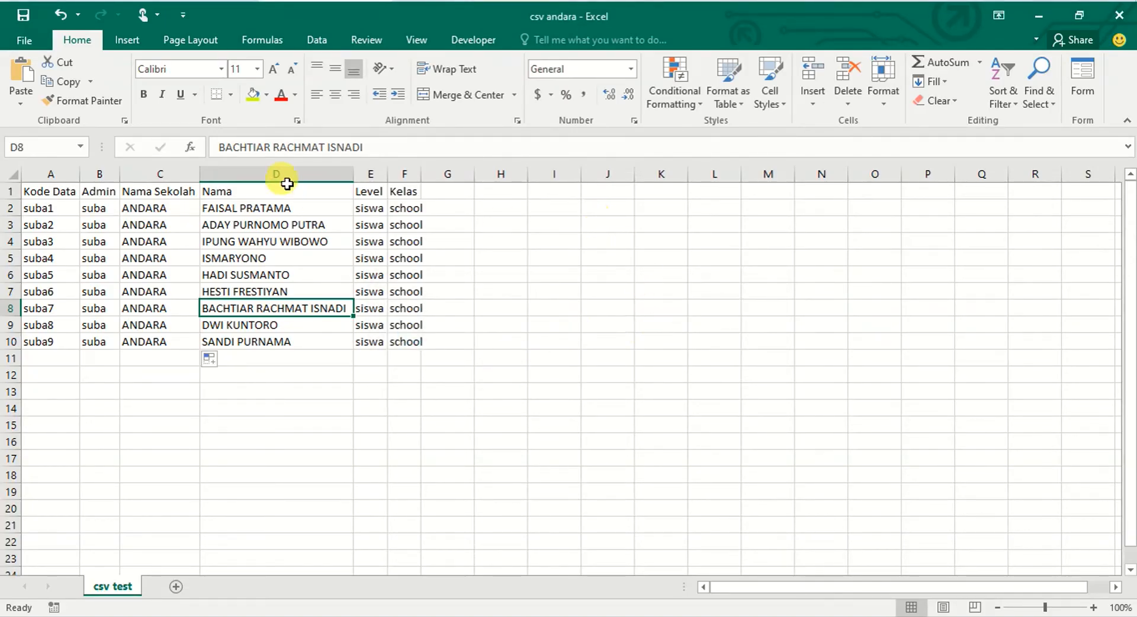
Switch to the AppSheet preview and import the csv andara CSV file into the Data view, acknowledging the import messages.
{"action": "left_click", "coordinate": [876, 1]}
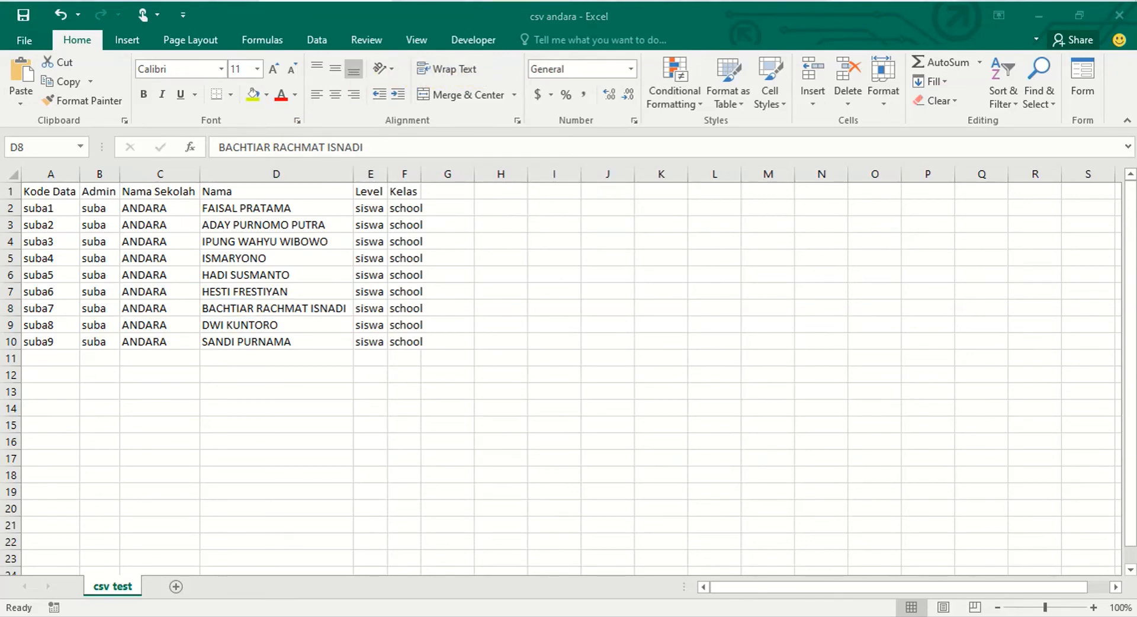
{"action": "left_click", "coordinate": [496, 16]}
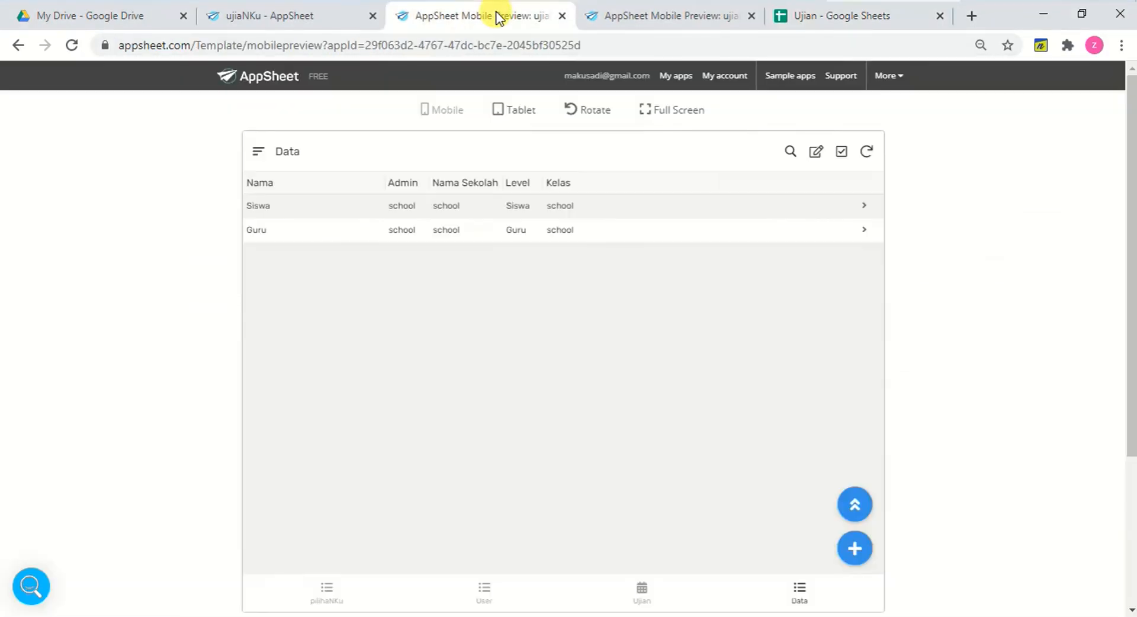
{"action": "left_click", "coordinate": [856, 503]}
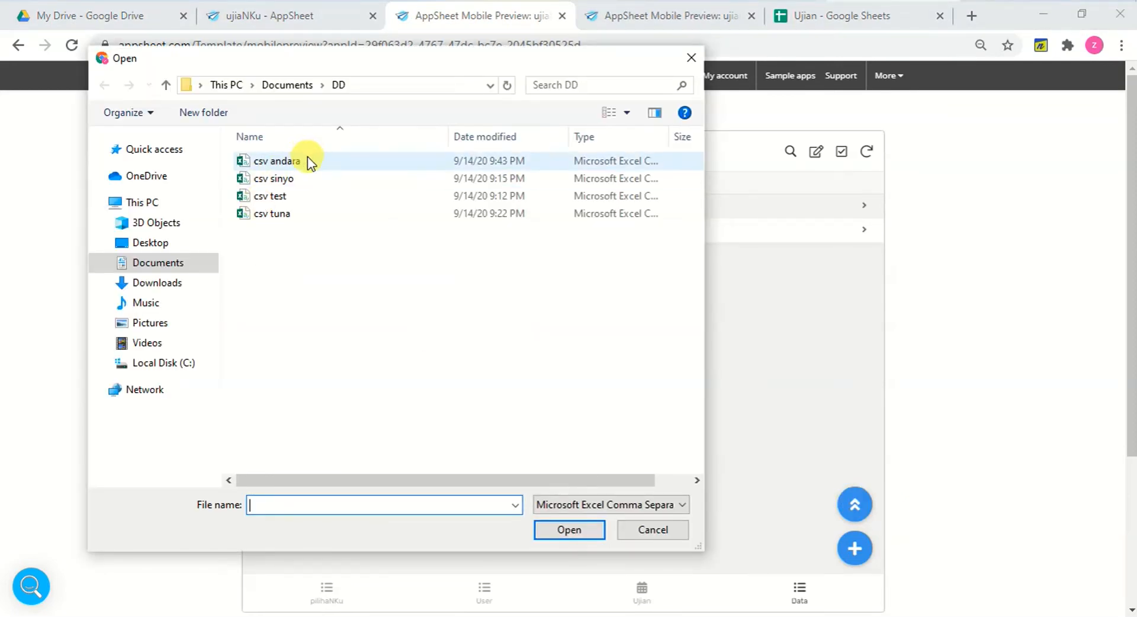
{"action": "double_click", "coordinate": [306, 164]}
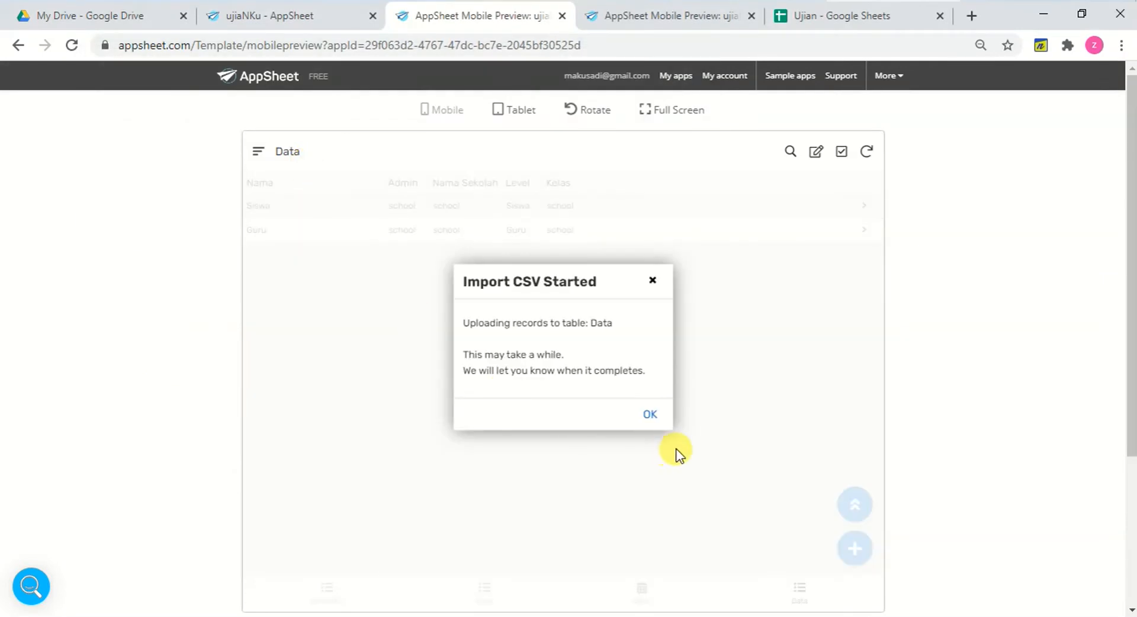
{"action": "left_click", "coordinate": [651, 415]}
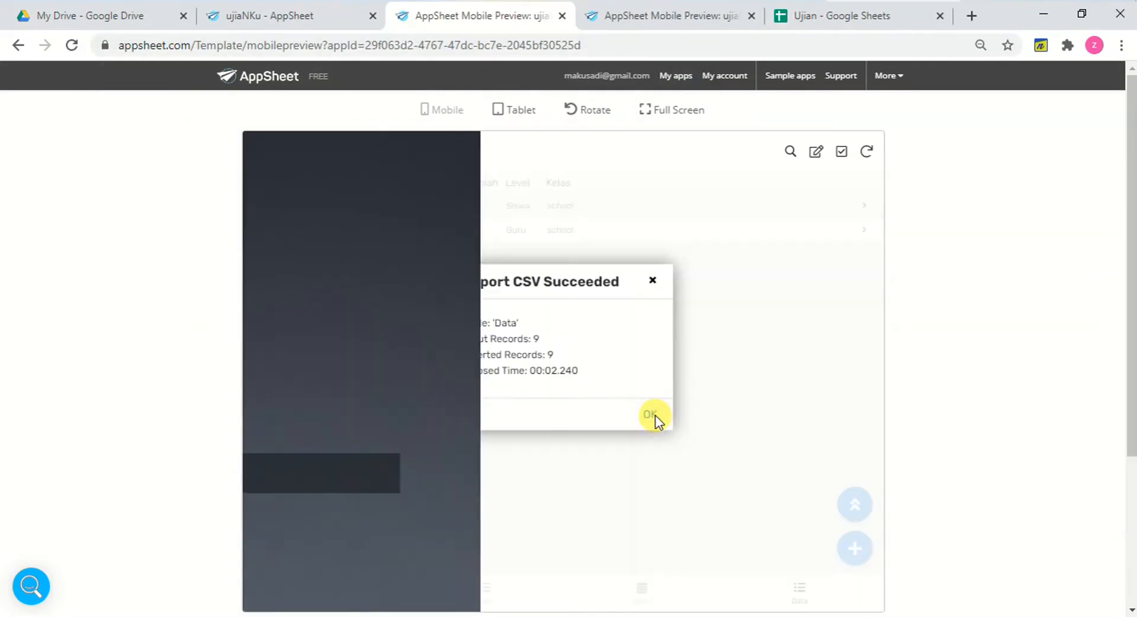
{"action": "left_click", "coordinate": [655, 415]}
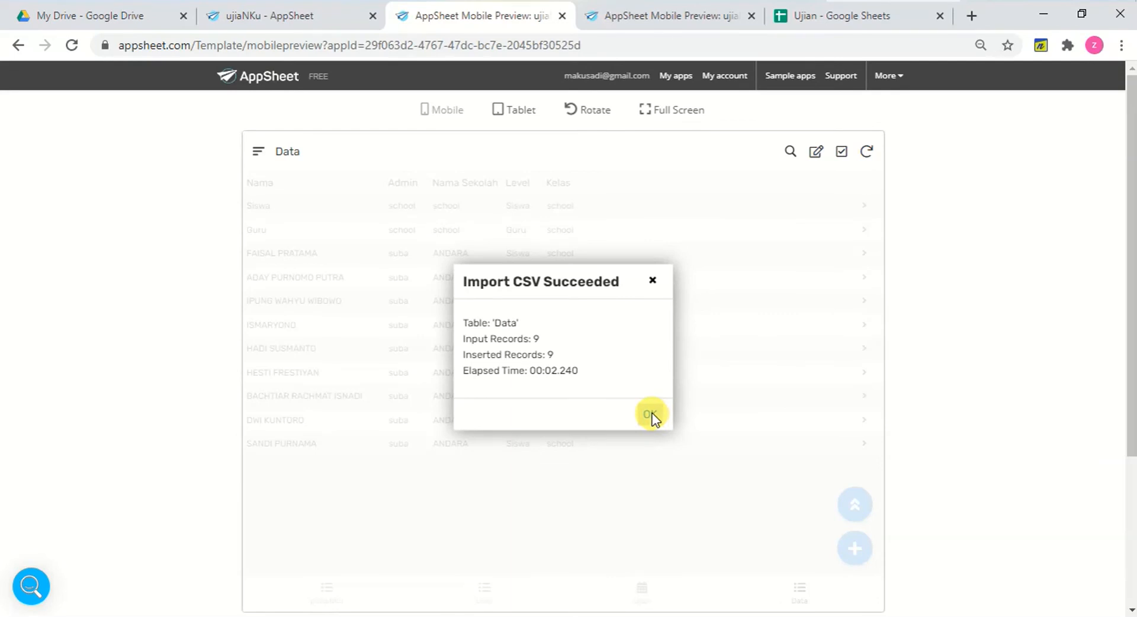
{"action": "left_click", "coordinate": [652, 415]}
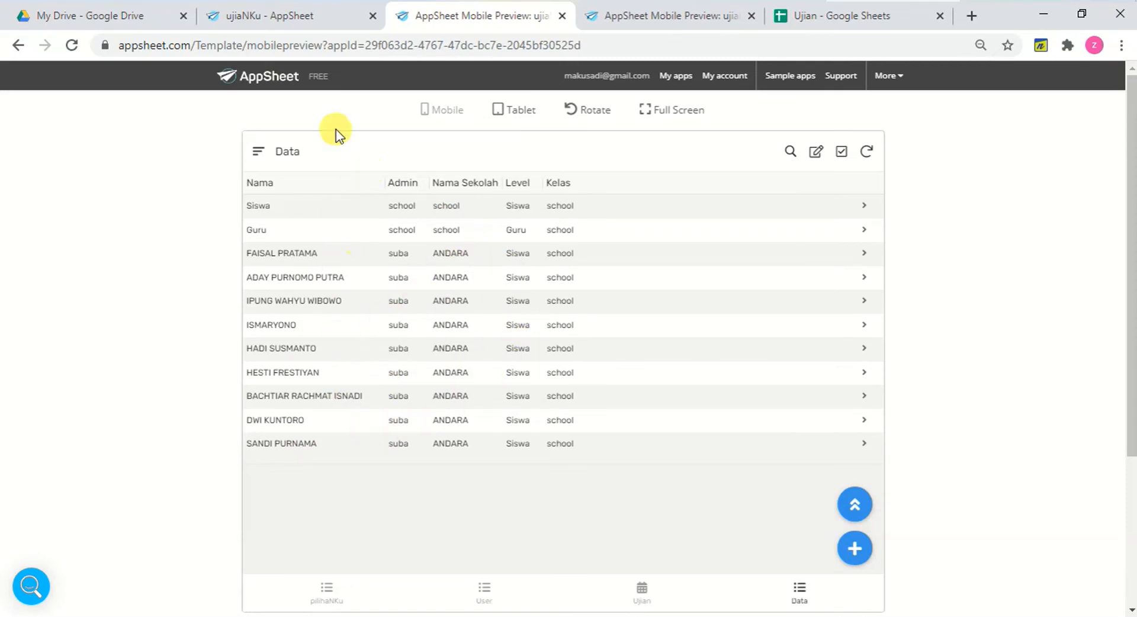
Return to Excel and save a copy of csv andara in the DD folder as an Excel 97-2003 Workbook.
{"action": "left_click", "coordinate": [325, 1]}
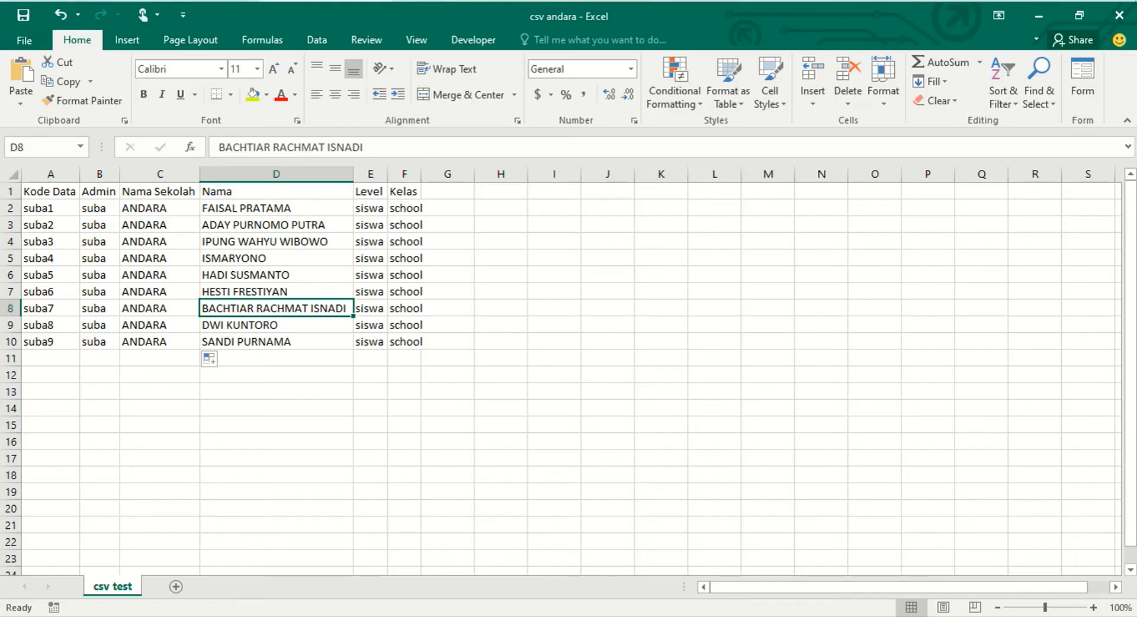
{"action": "left_click", "coordinate": [21, 41]}
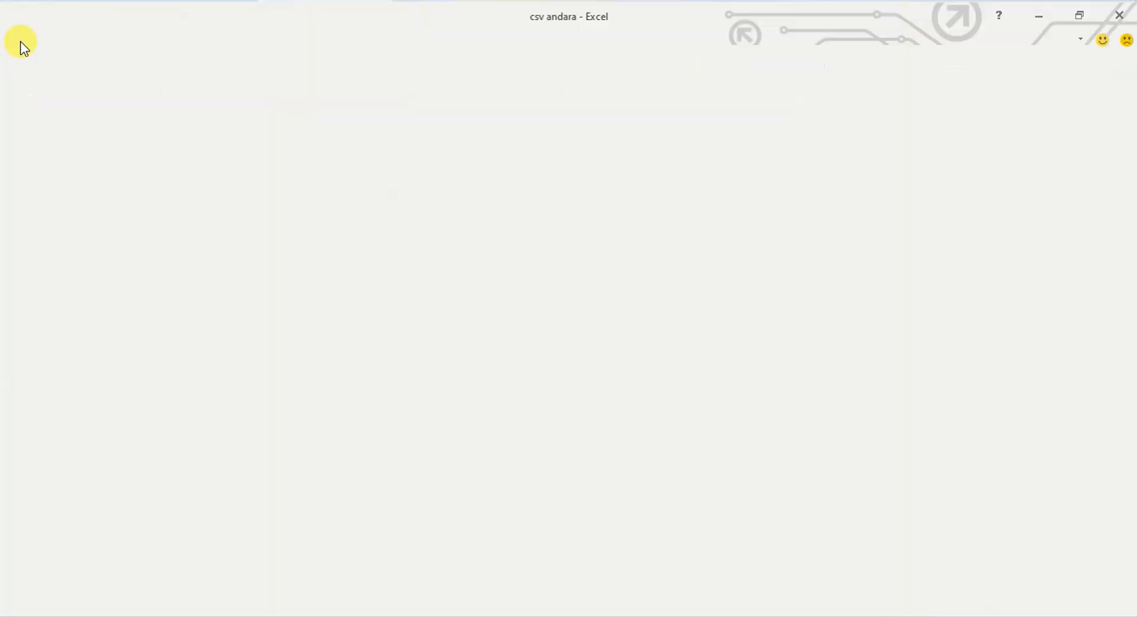
{"action": "left_click", "coordinate": [46, 208]}
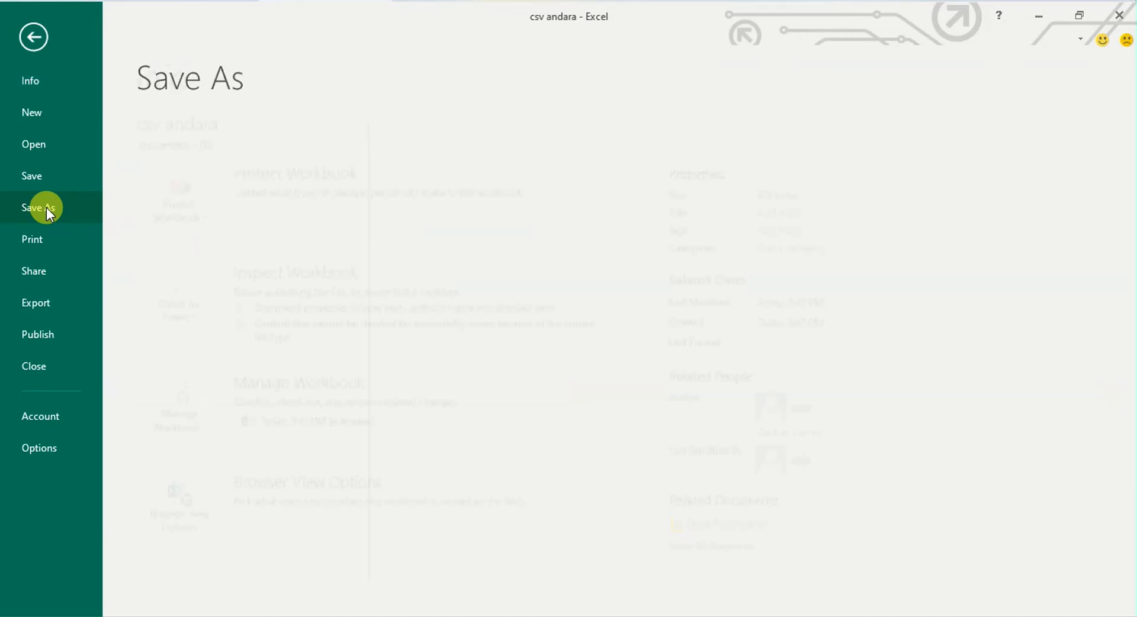
{"action": "left_click", "coordinate": [559, 164]}
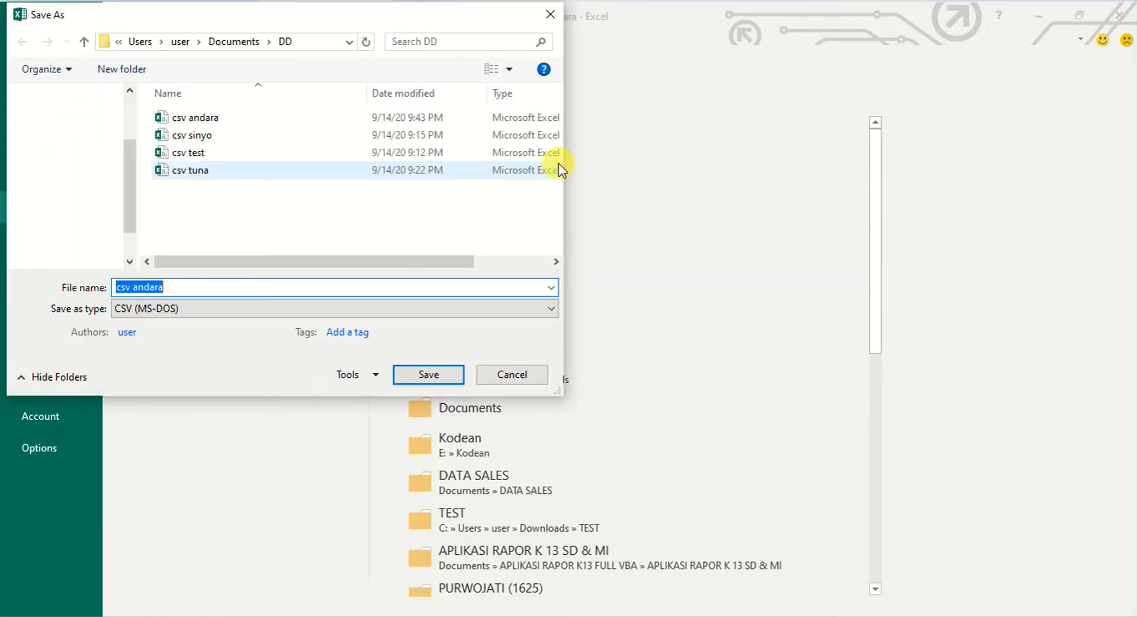
{"action": "left_click", "coordinate": [336, 309]}
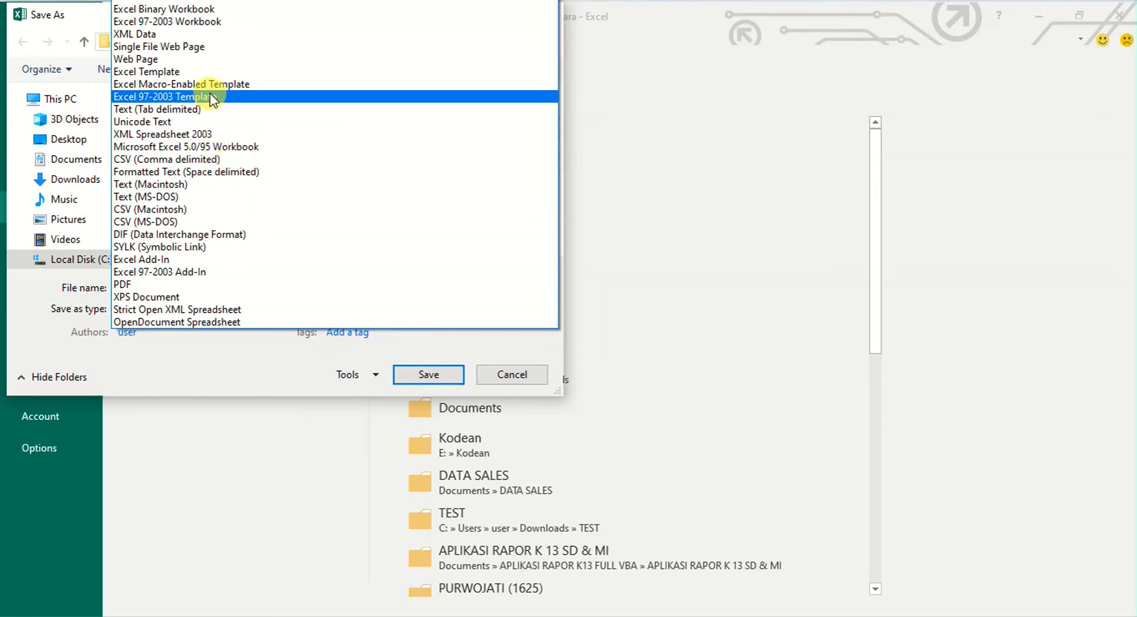
{"action": "left_click", "coordinate": [225, 19]}
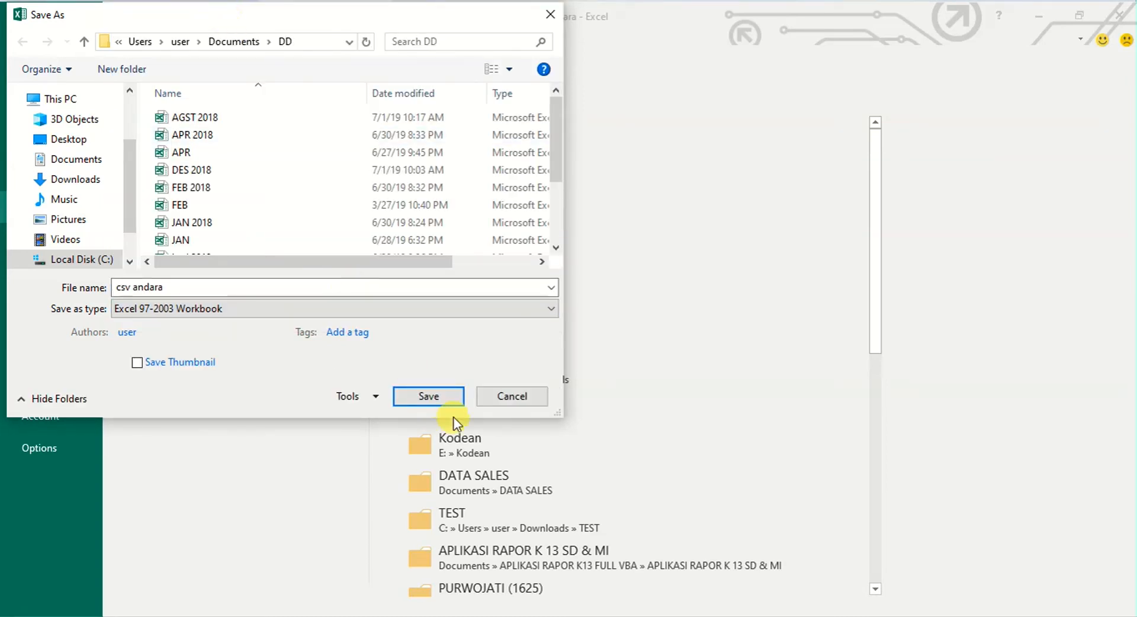
{"action": "left_click", "coordinate": [438, 396]}
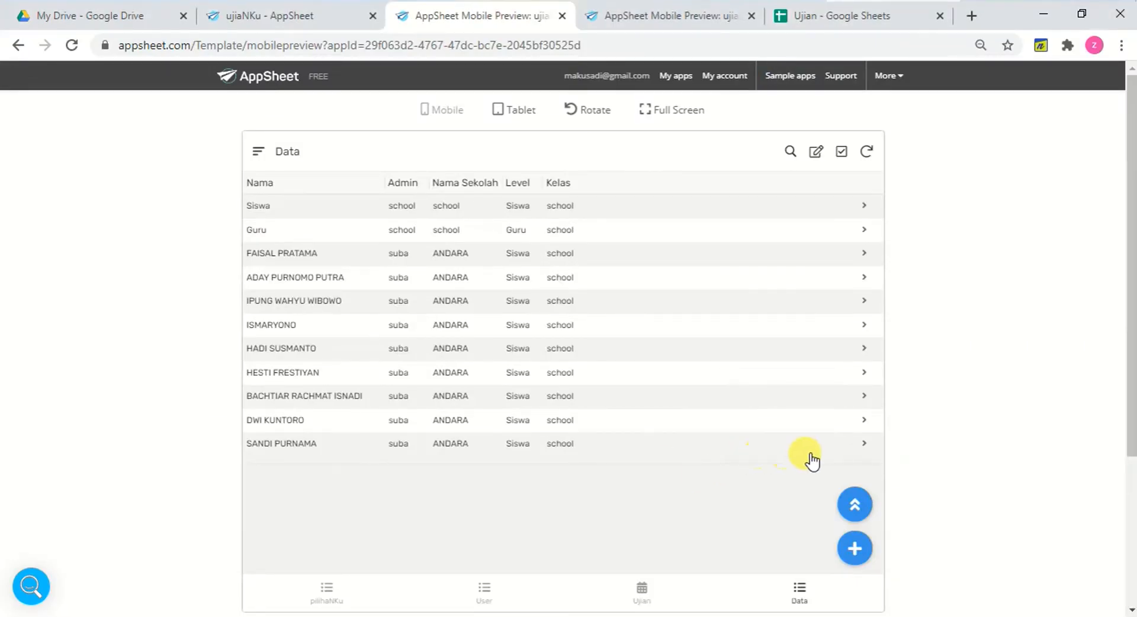
Try to import the Excel 97-2003 version of csv andara into the Data view, showing all file types in the file picker.
{"action": "left_click", "coordinate": [857, 505]}
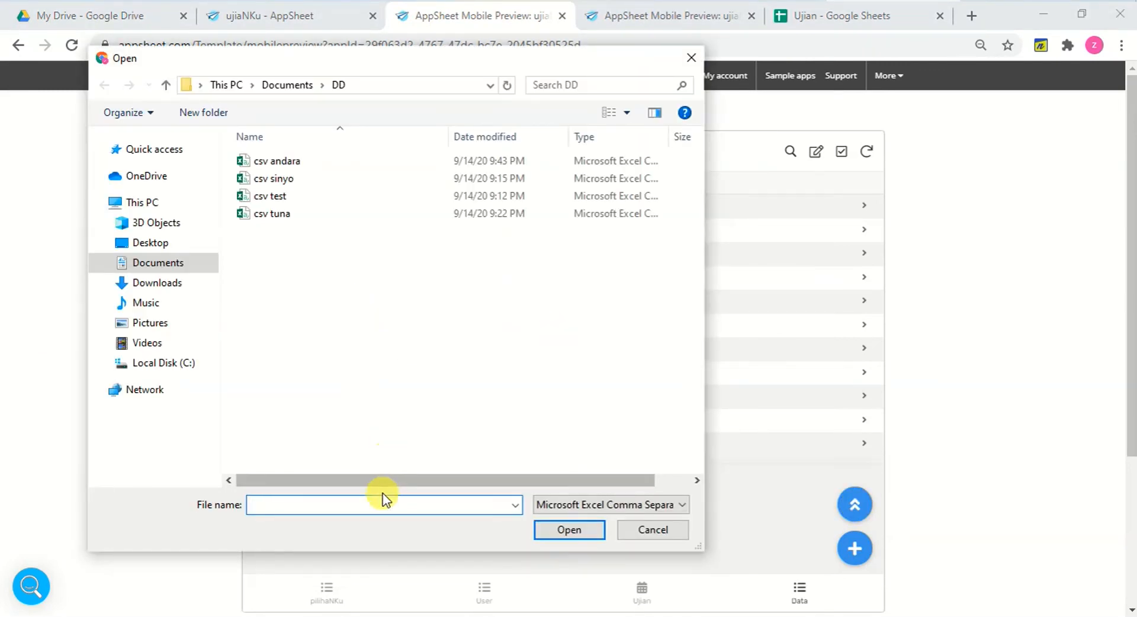
{"action": "left_click", "coordinate": [597, 501]}
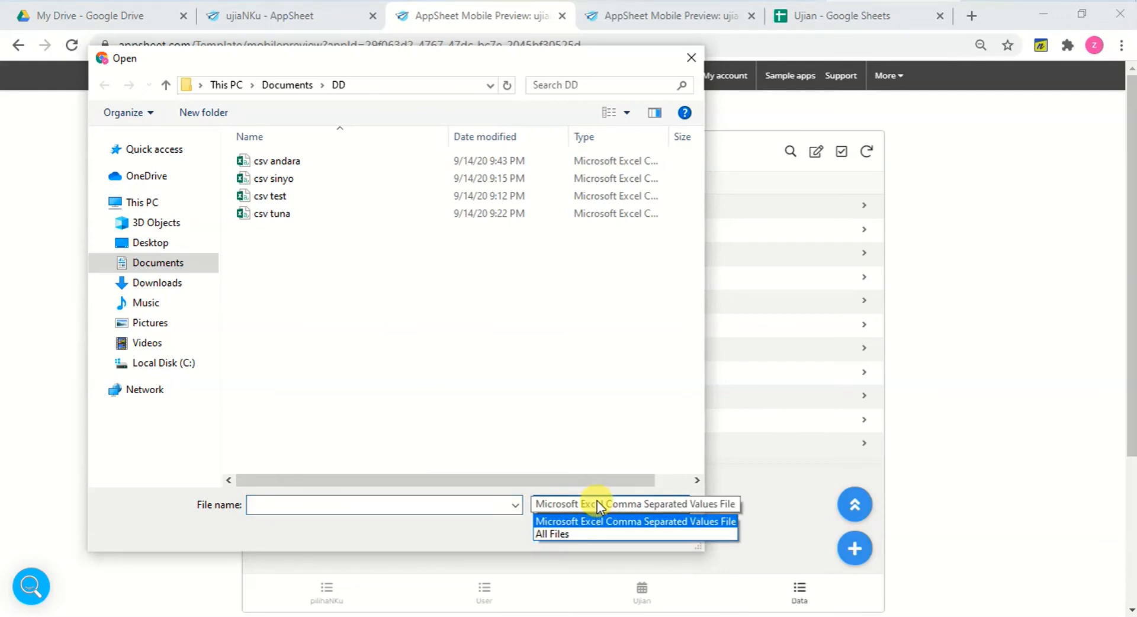
{"action": "left_click", "coordinate": [584, 531]}
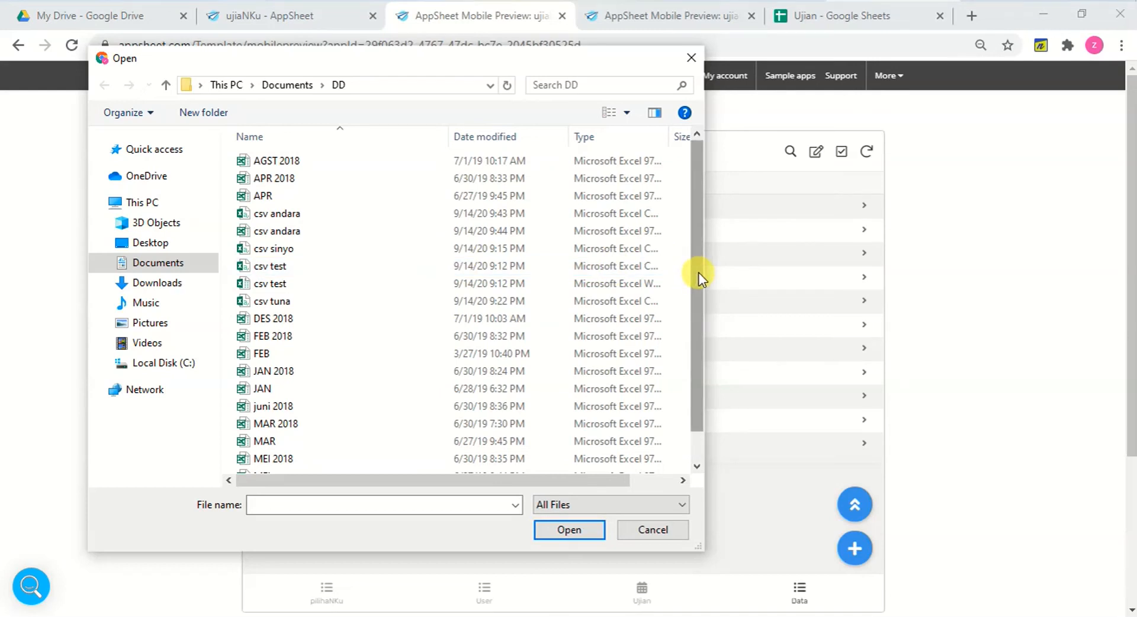
{"action": "left_click_drag", "start_coordinate": [698, 273], "coordinate": [700, 244]}
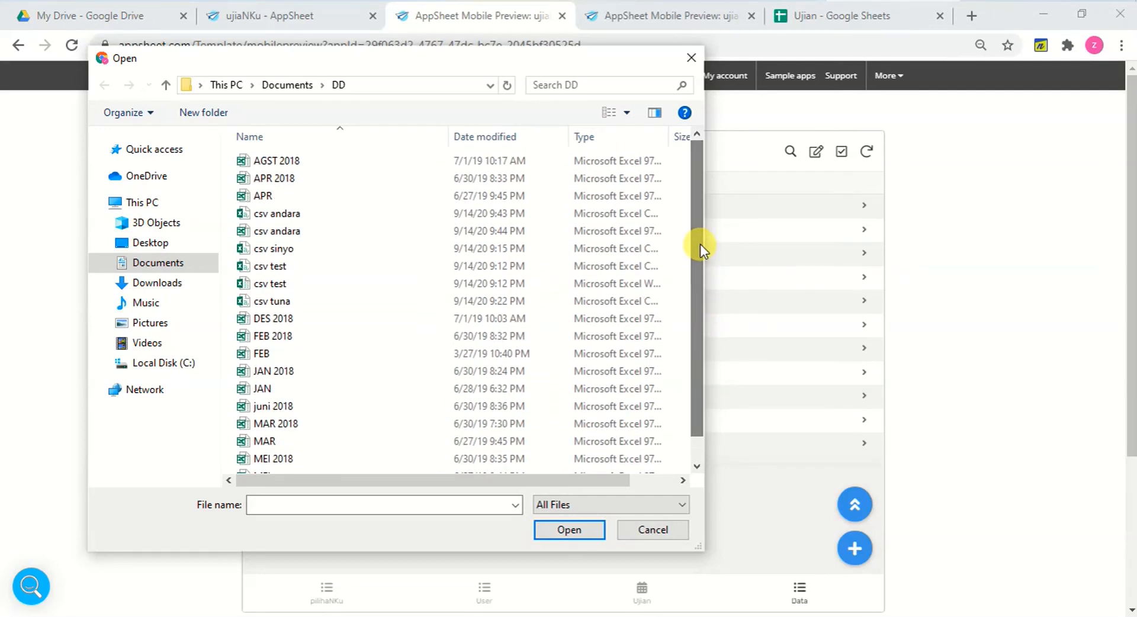
{"action": "double_click", "coordinate": [328, 232]}
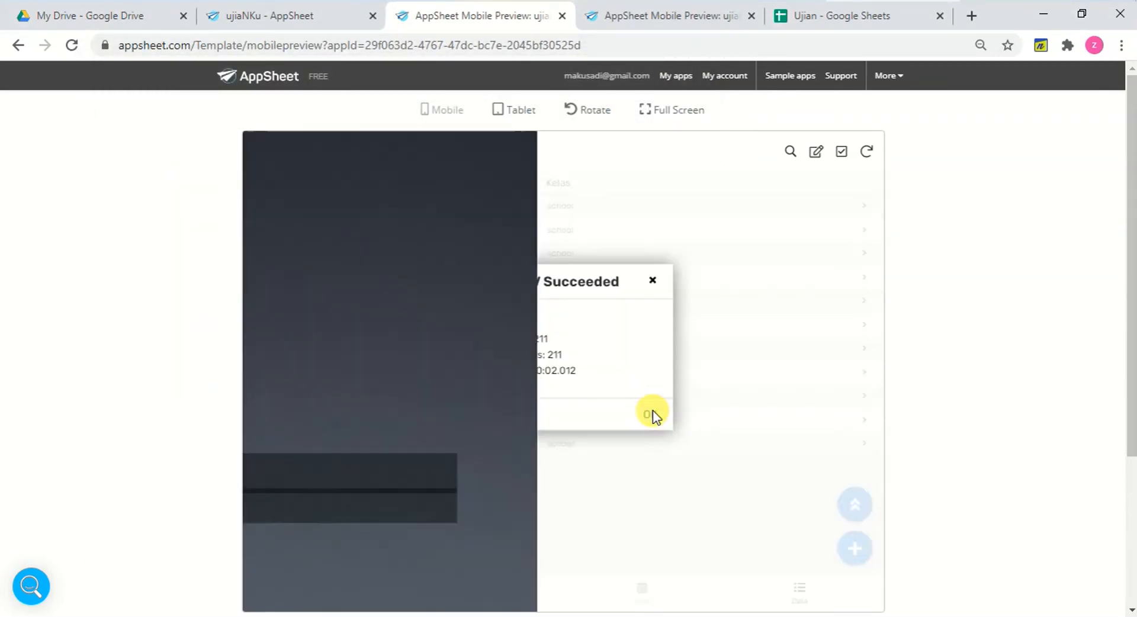
{"action": "left_click", "coordinate": [654, 415]}
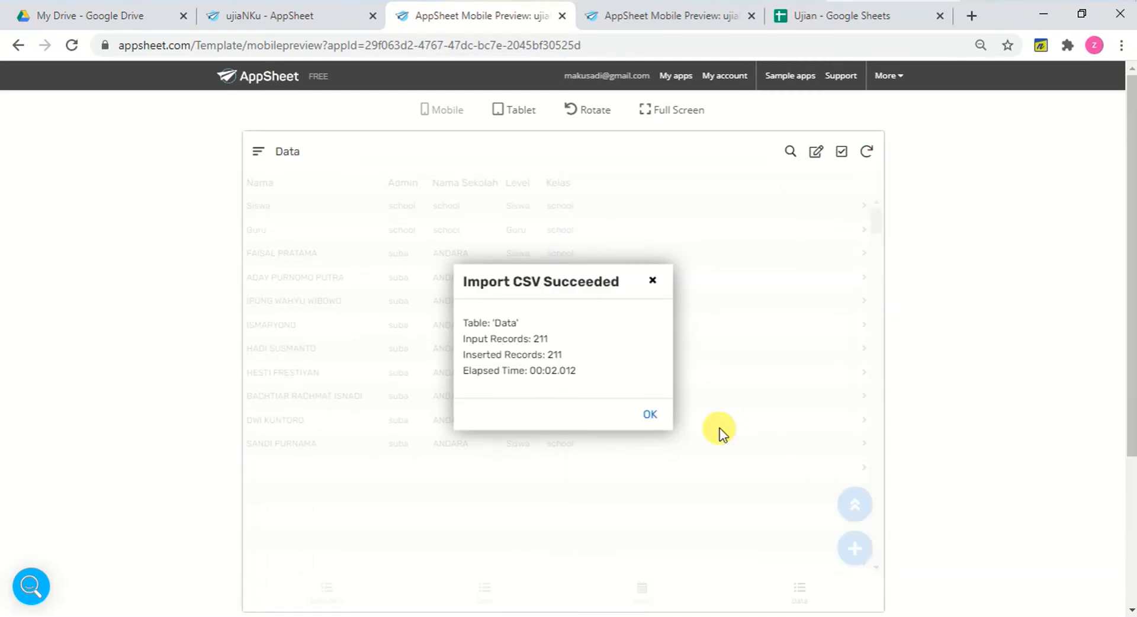
{"action": "left_click", "coordinate": [653, 414]}
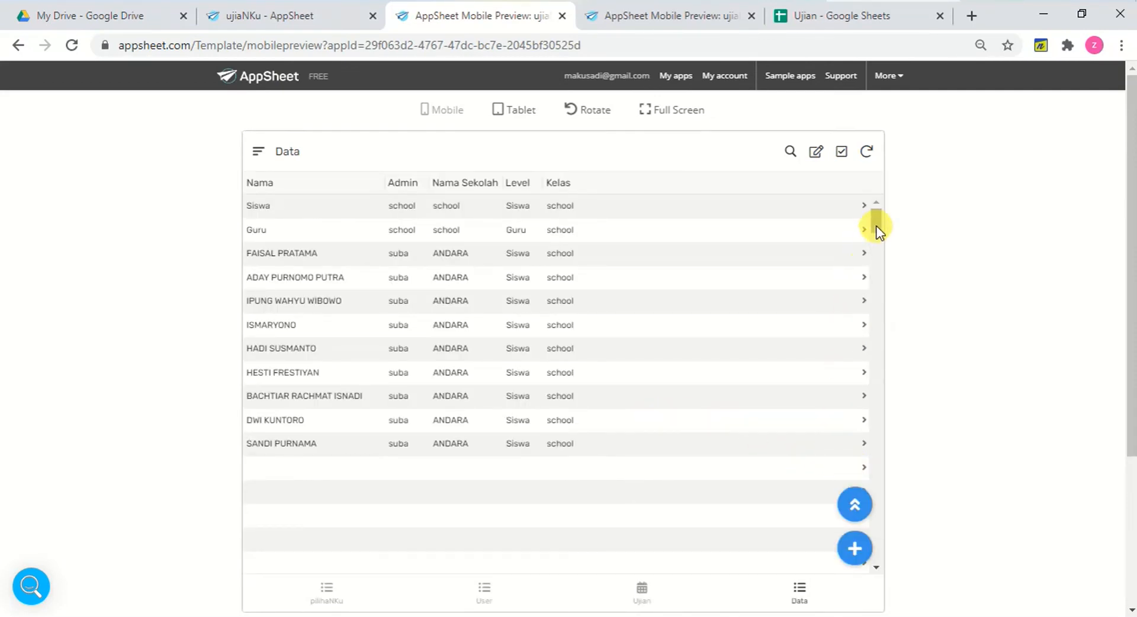
{"action": "left_click_drag", "start_coordinate": [877, 223], "coordinate": [884, 198]}
Clear the stray imported records in A13:F223 of the Ujian spreadsheet's Data sheet and return to the header row.
{"action": "left_click", "coordinate": [896, 13]}
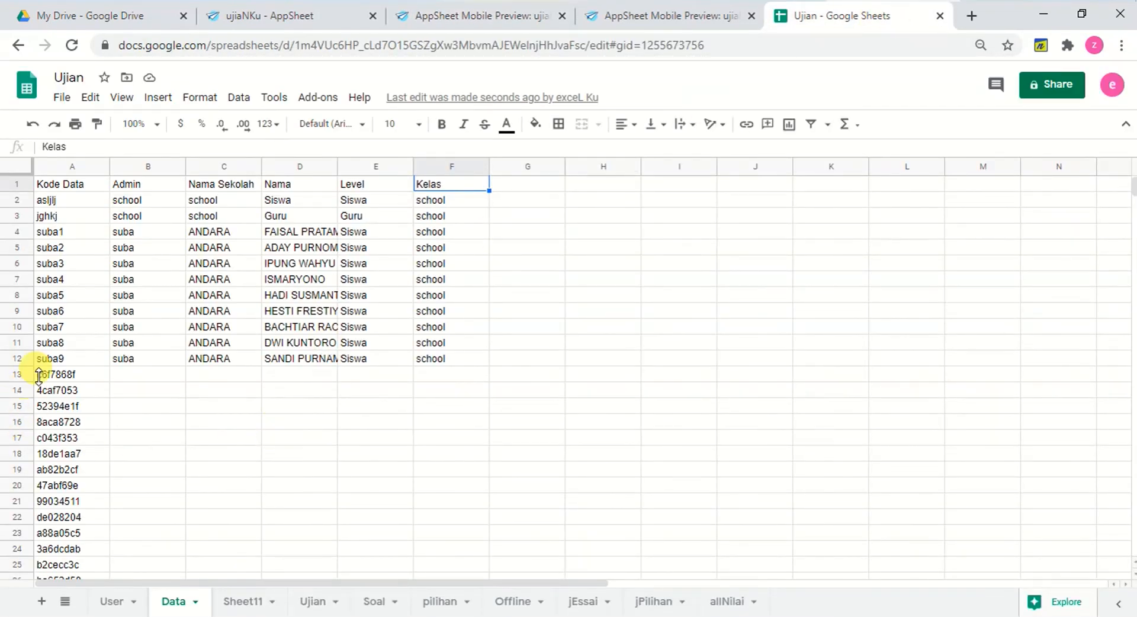
{"action": "left_click", "coordinate": [70, 381]}
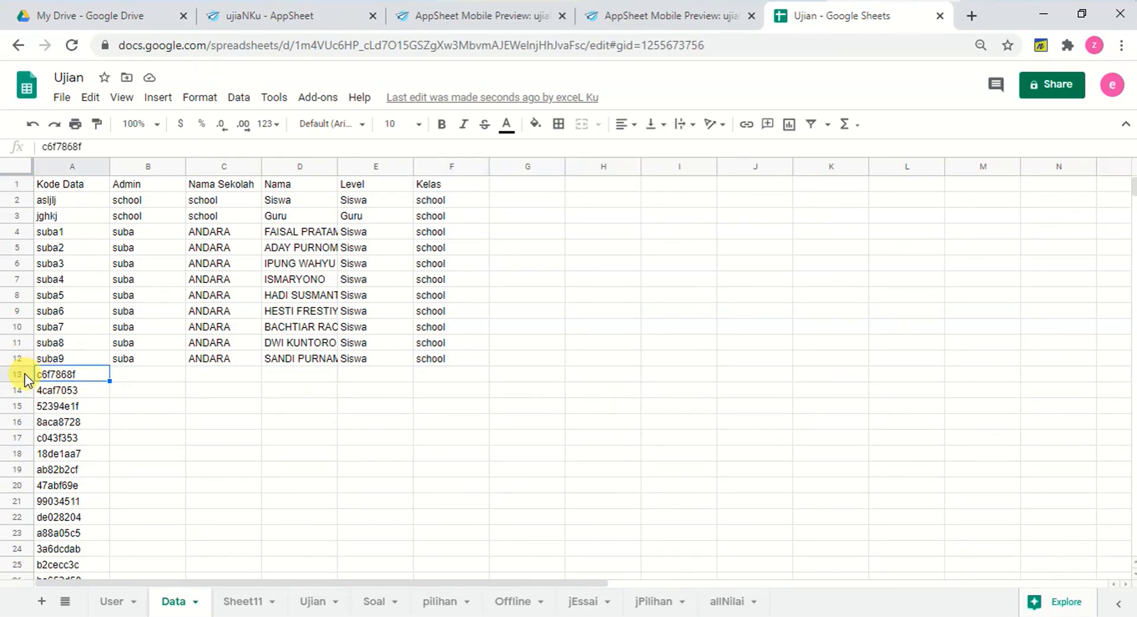
{"action": "key", "text": "shift+Right"}
{"action": "key", "text": "shift+Right"}
{"action": "key", "text": "shift+Right"}
{"action": "key", "text": "shift+Right"}
{"action": "key", "text": "shift+Right"}
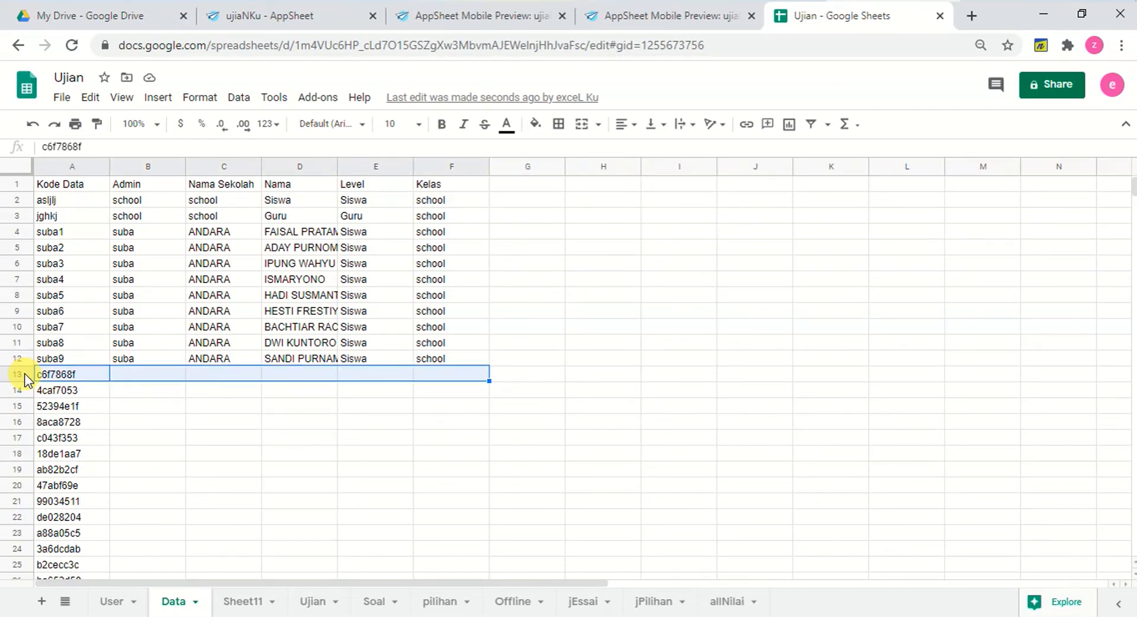
{"action": "key", "text": "ctrl+shift+Down"}
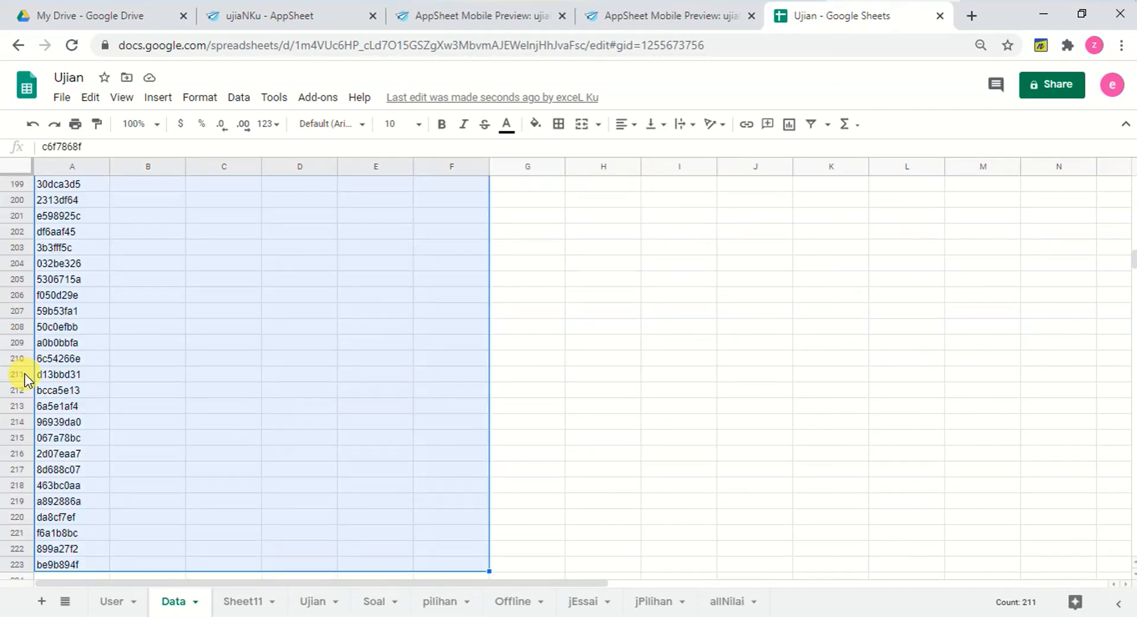
{"action": "key", "text": "Delete"}
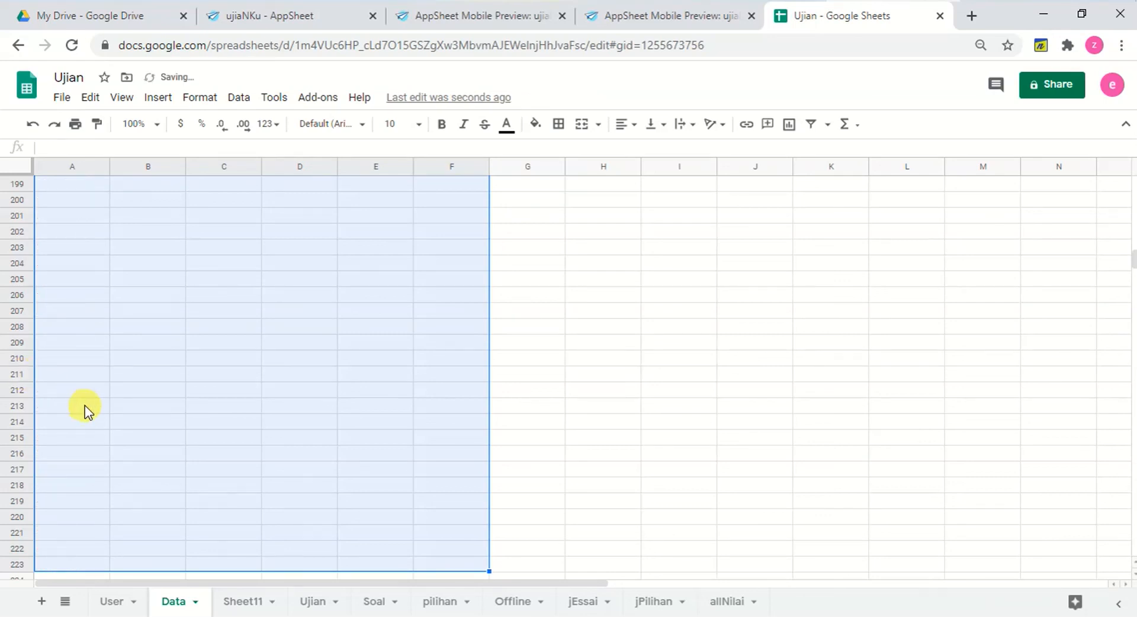
{"action": "left_click", "coordinate": [84, 405]}
{"action": "key", "text": "ctrl+Up"}
{"action": "key", "text": "Up"}
{"action": "key", "text": "Up"}
{"action": "key", "text": "Up"}
{"action": "key", "text": "Up"}
{"action": "key", "text": "Up"}
{"action": "key", "text": "Up"}
{"action": "key", "text": "Up"}
{"action": "key", "text": "Up"}
{"action": "key", "text": "Up"}
{"action": "key", "text": "Up"}
{"action": "key", "text": "Up"}
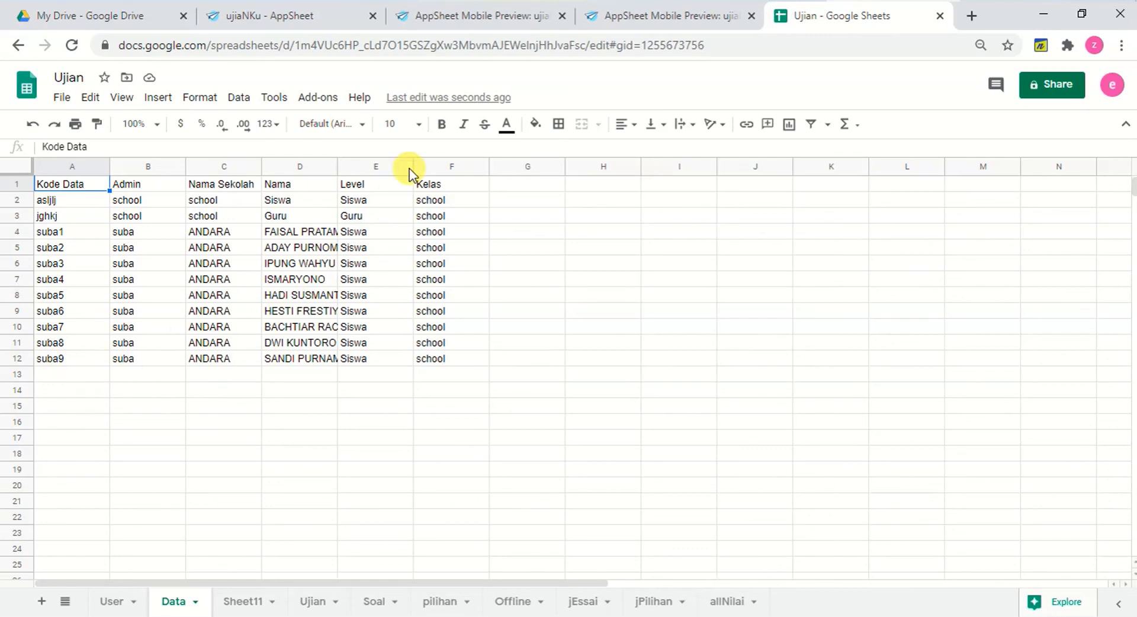
Switch back to the AppSheet preview's Data view.
{"action": "left_click", "coordinate": [486, 16]}
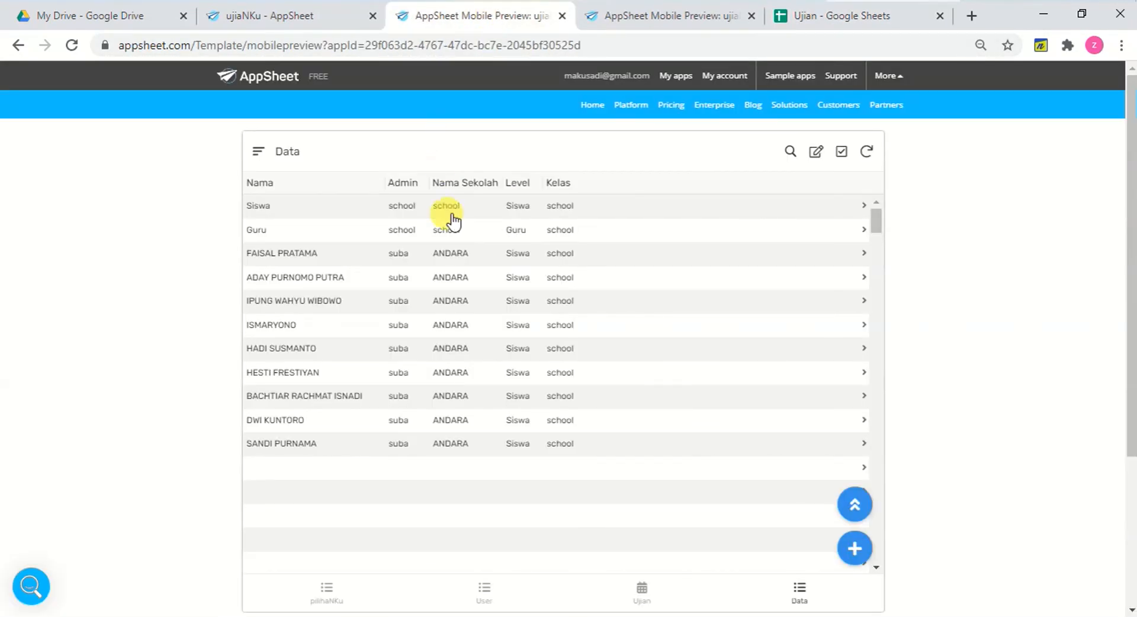